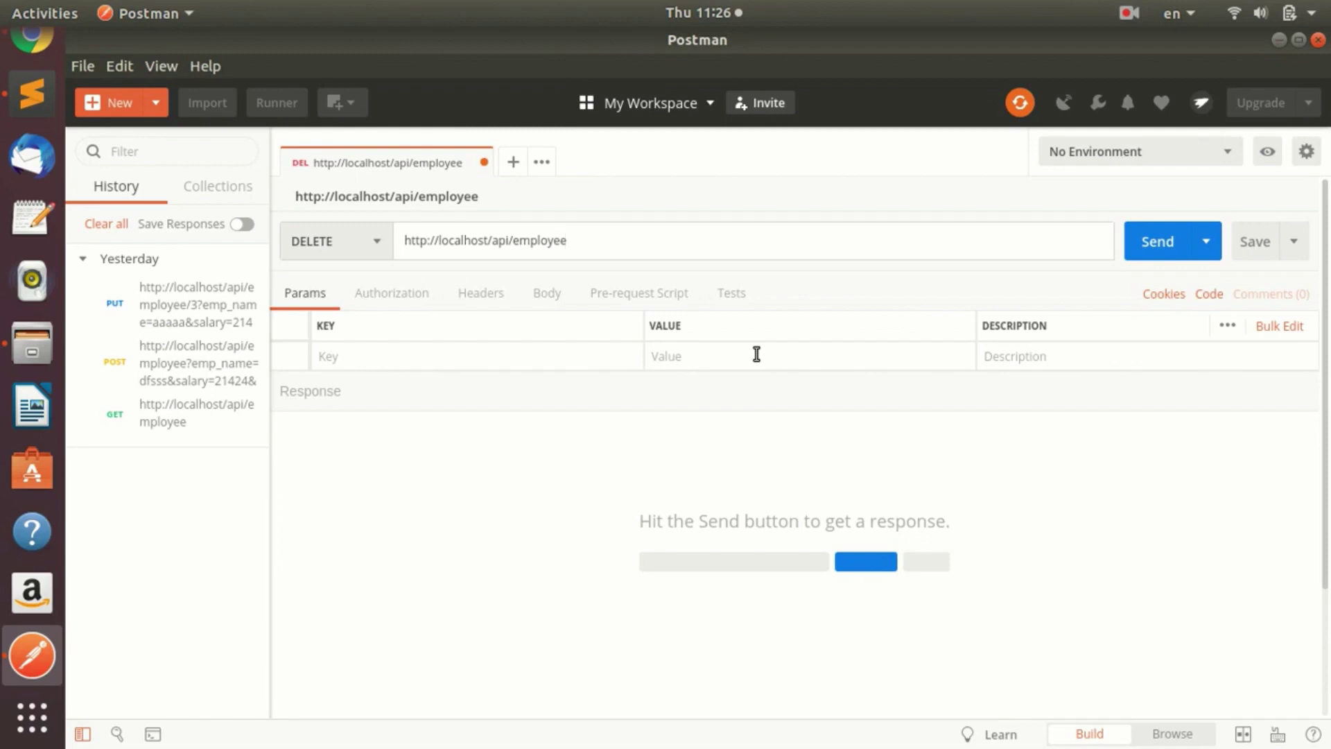
click(380, 247)
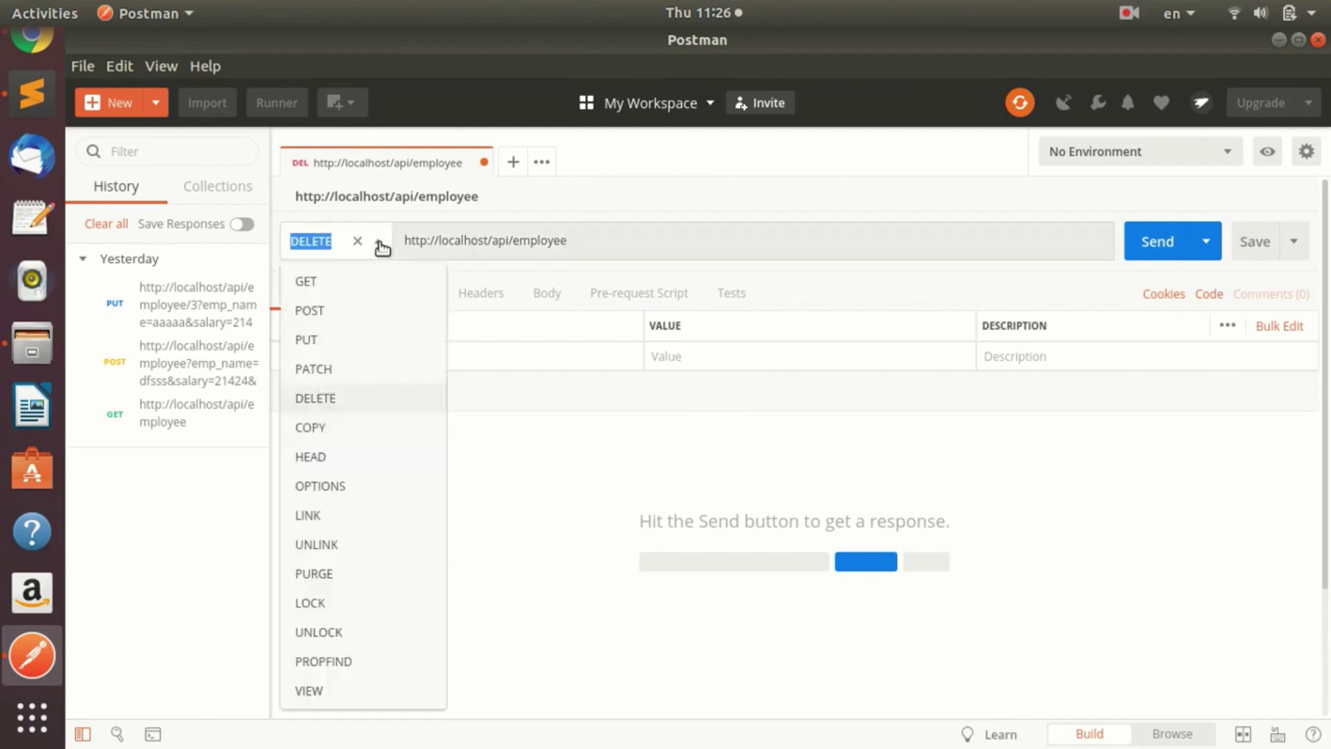
click(356, 277)
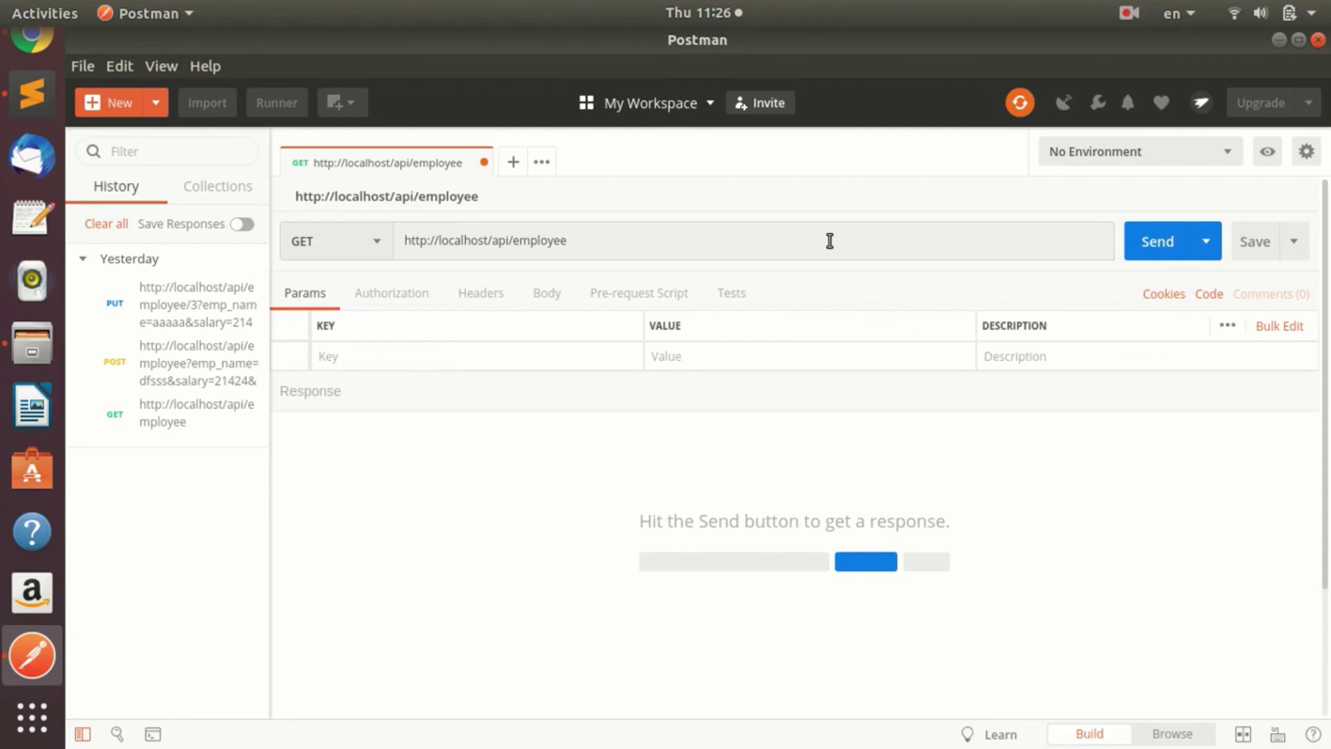
click(712, 245)
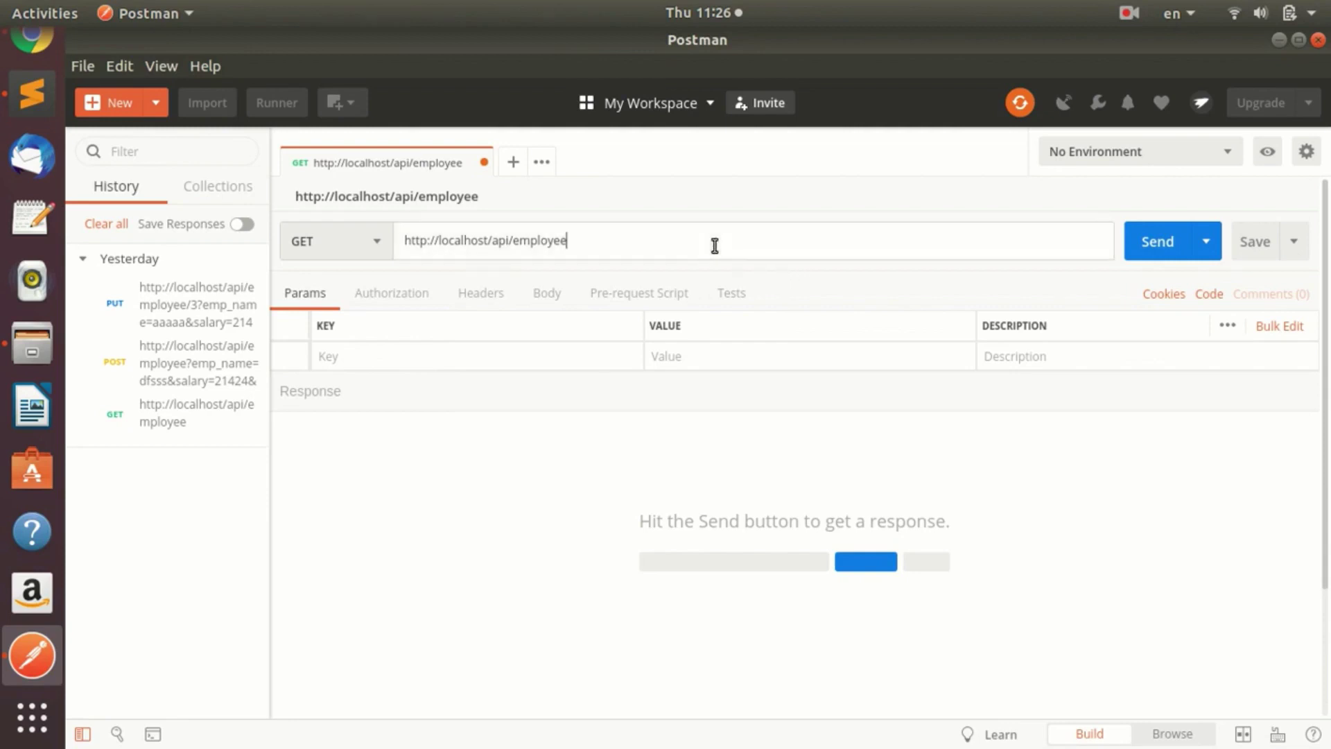
click(1165, 241)
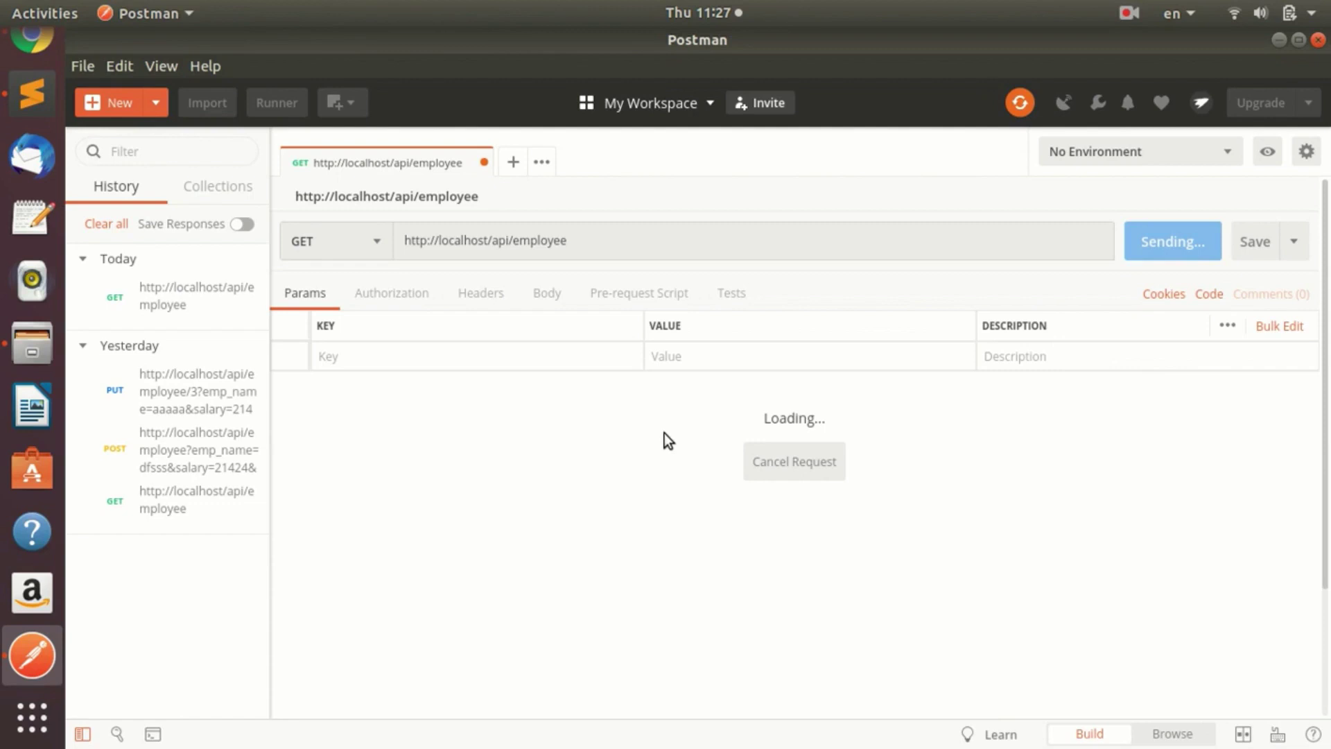
scroll(662, 432, down, 3)
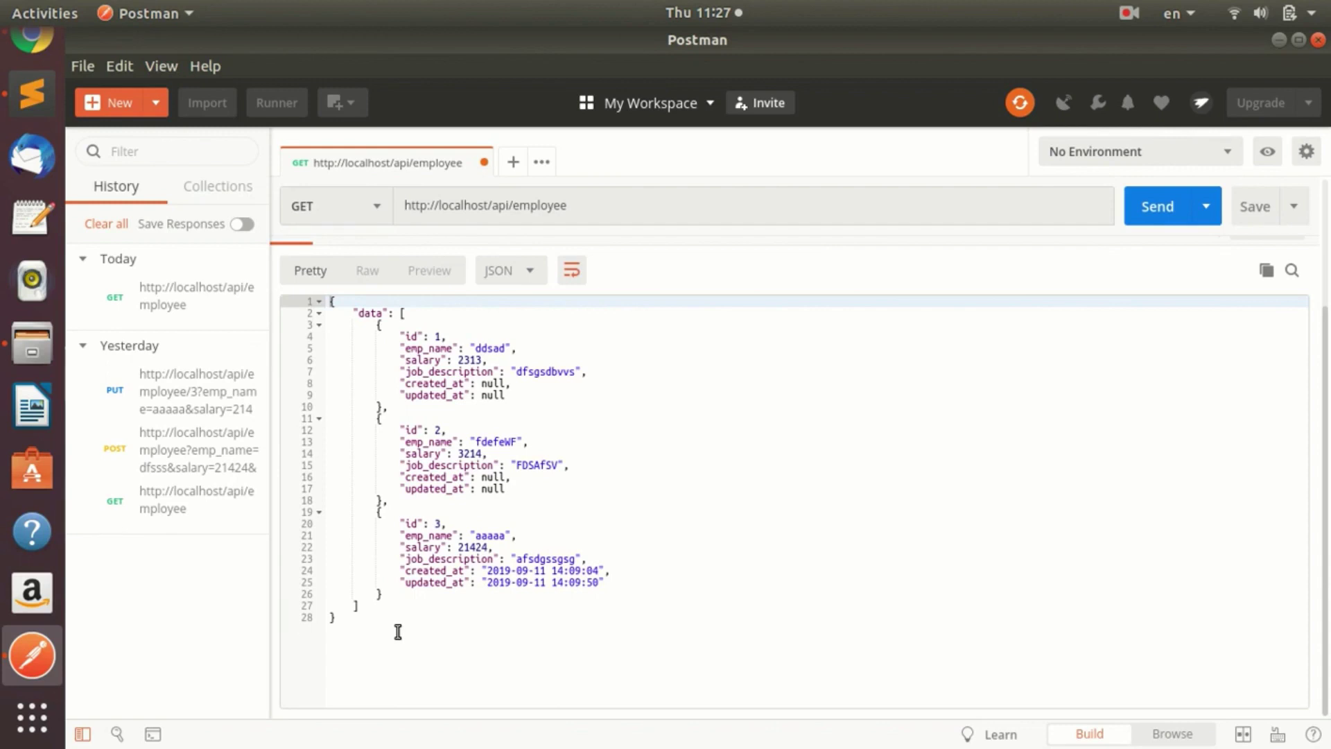
drag(392, 622, 327, 301)
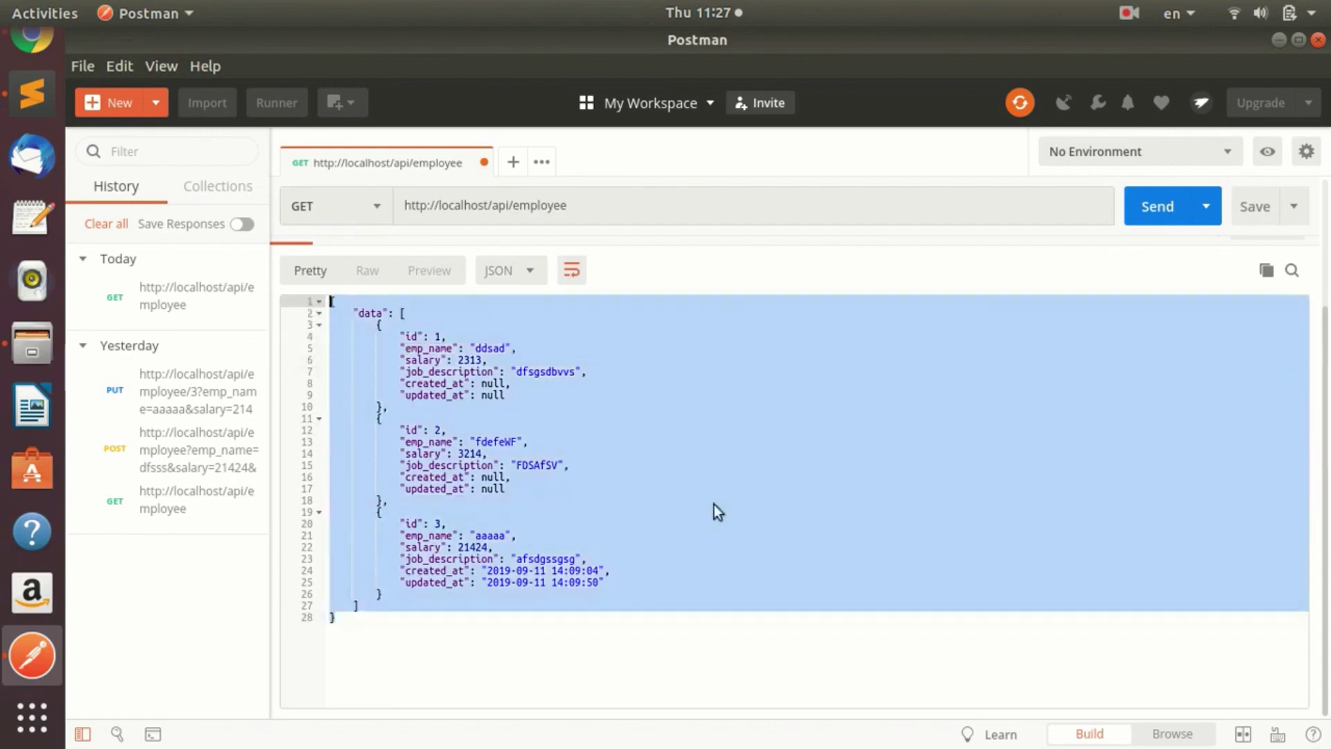
click(682, 524)
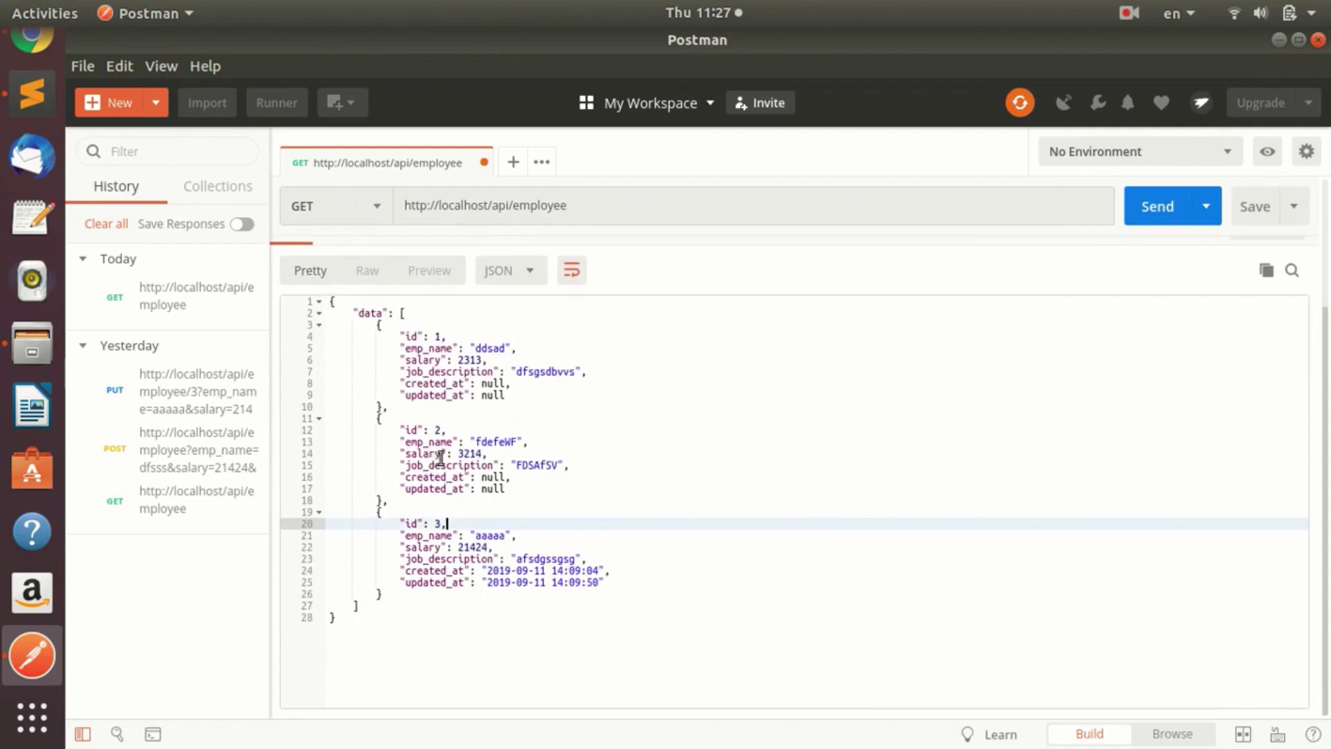
click(521, 394)
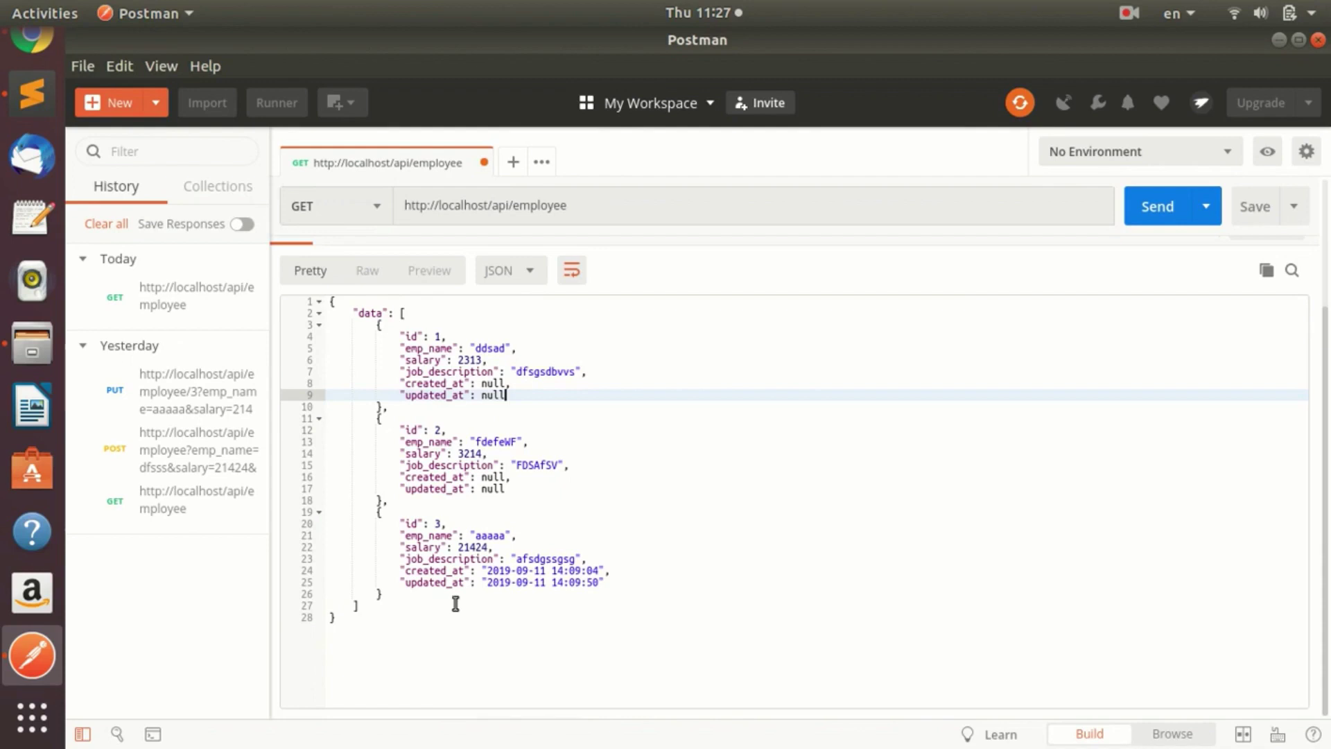
scroll(436, 607, up, 2)
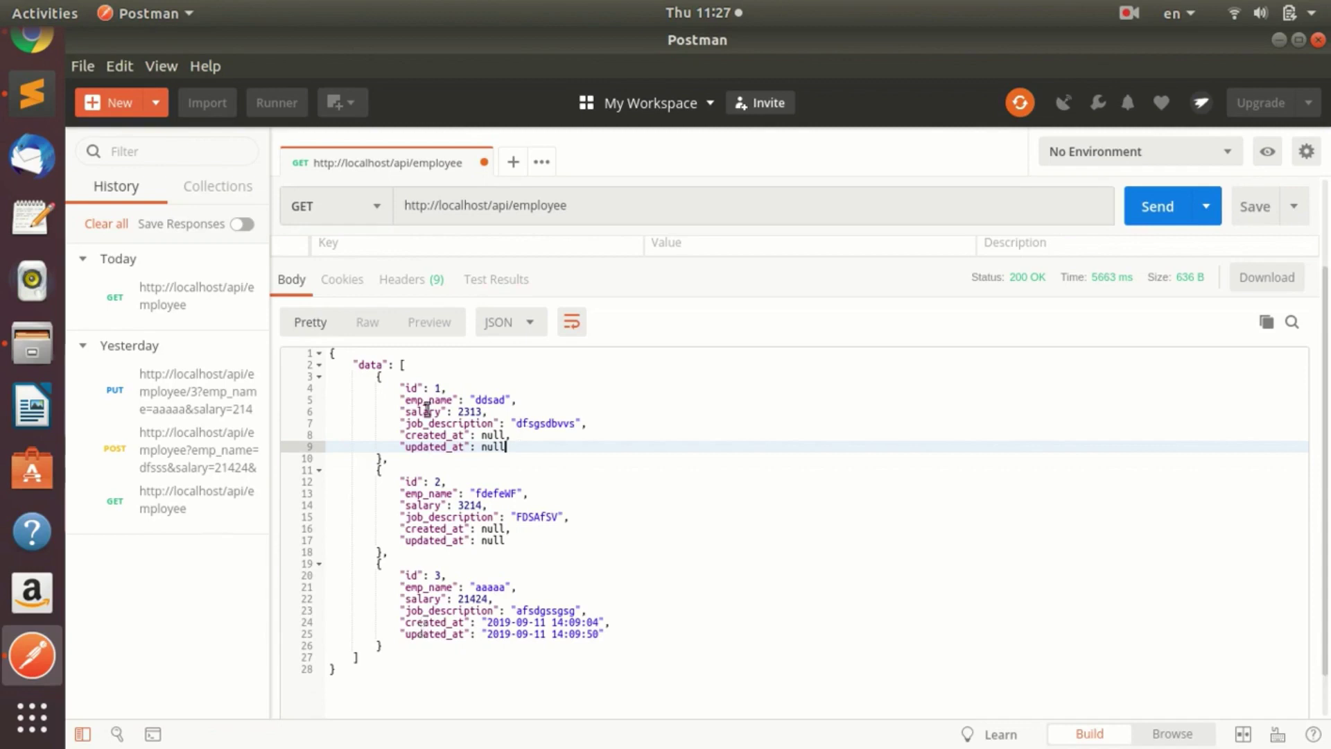
scroll(378, 208, up, 2)
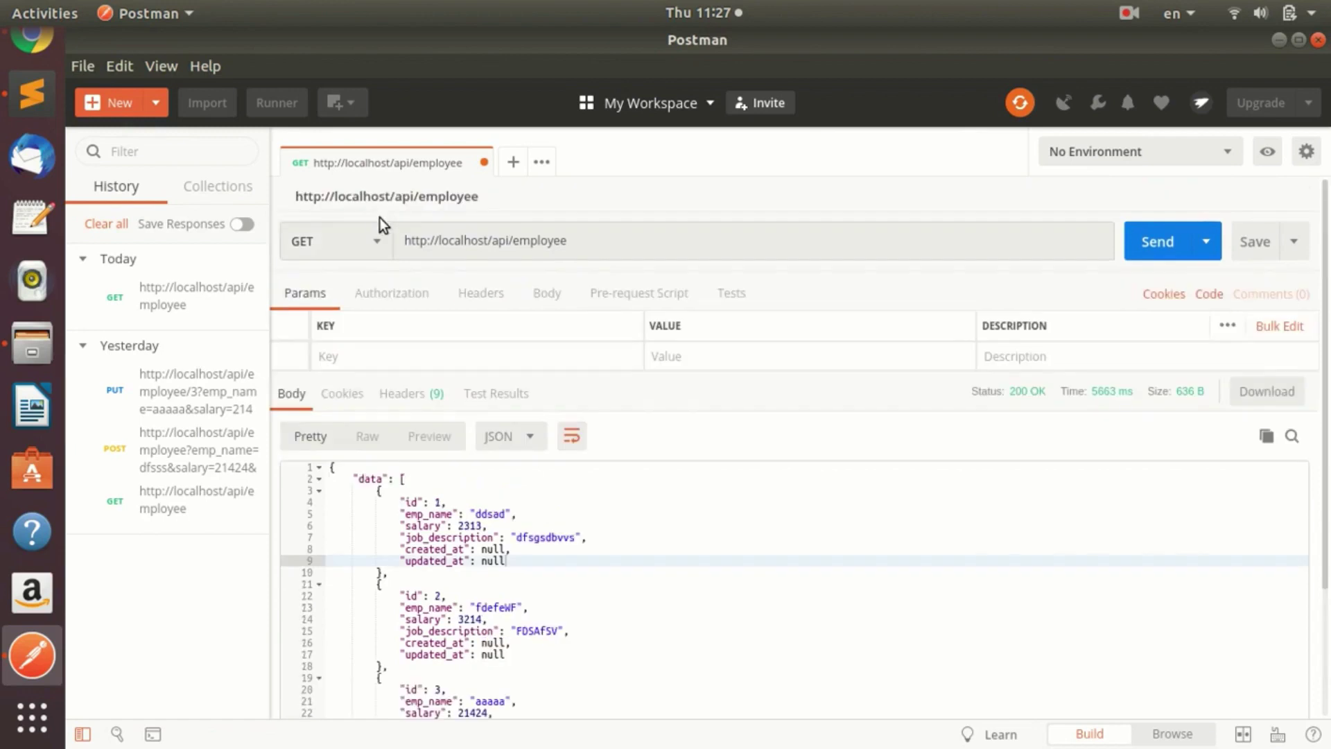
click(377, 241)
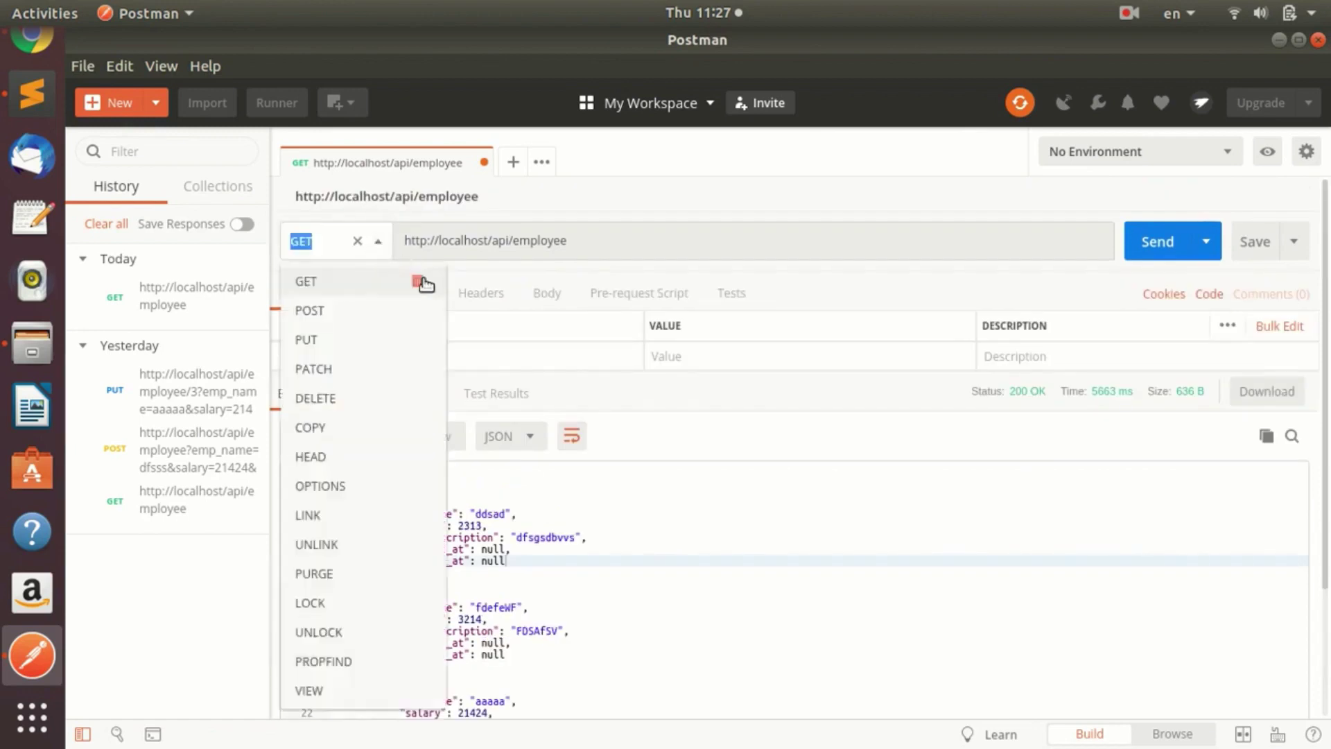
click(364, 322)
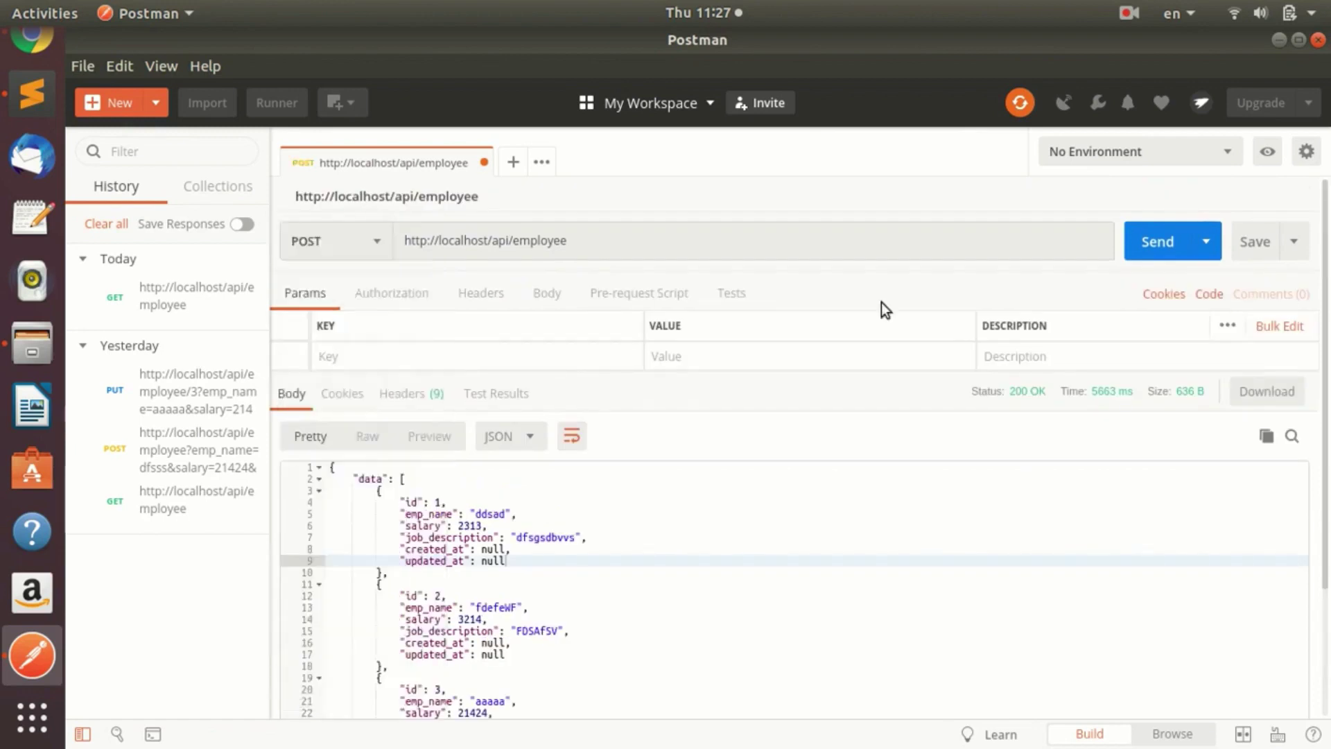
click(378, 244)
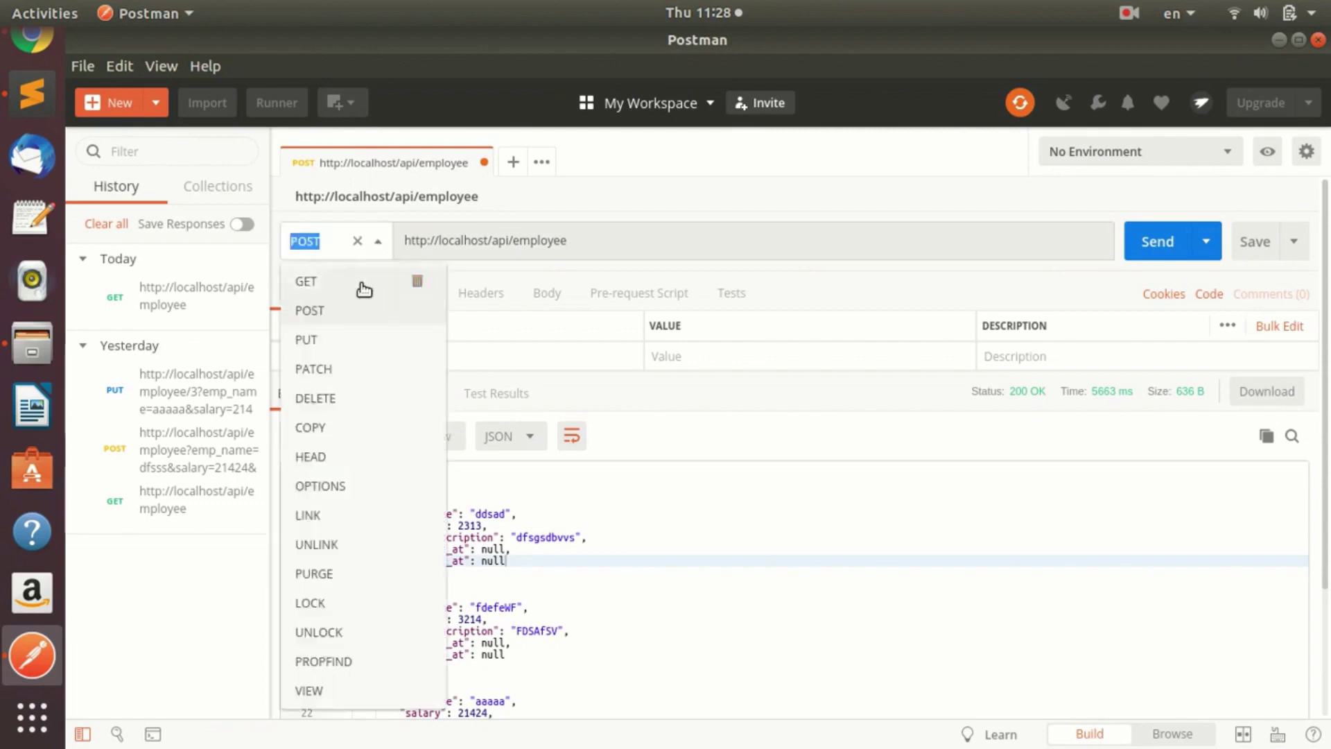
click(359, 281)
click(646, 237)
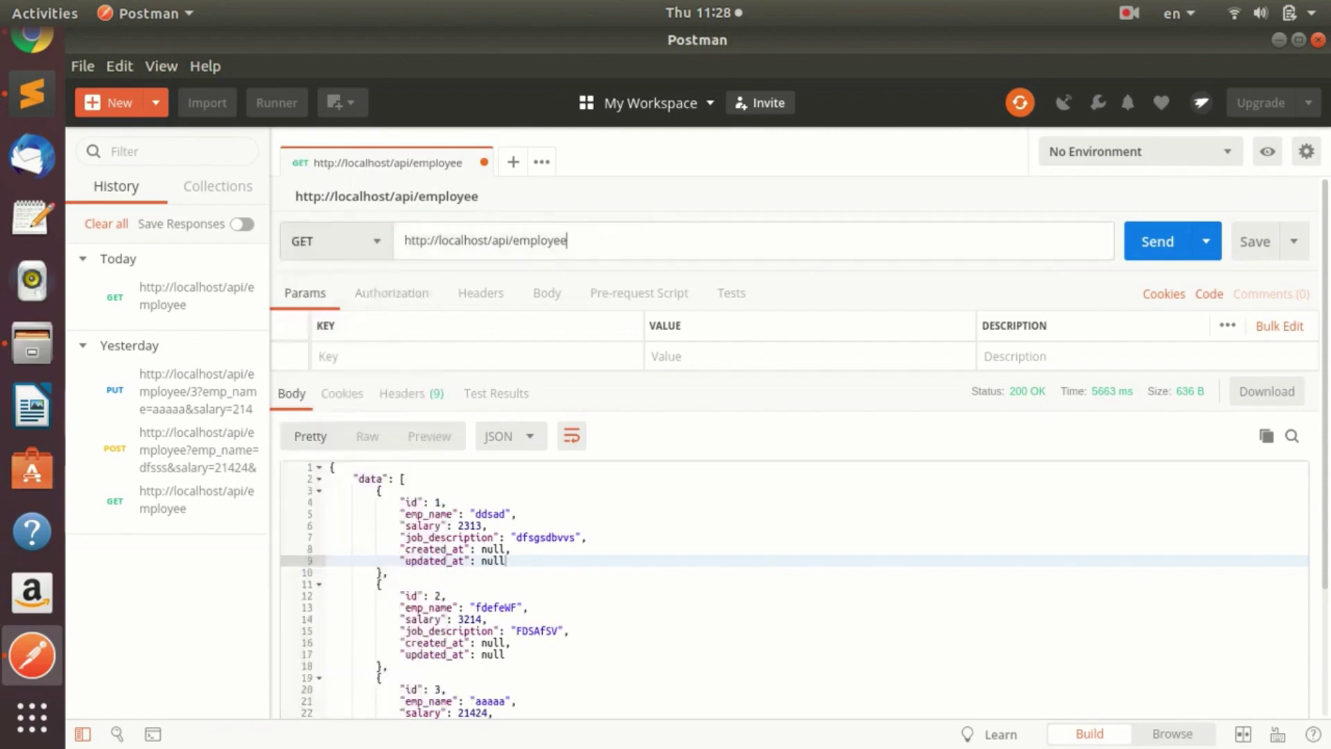
text(/)
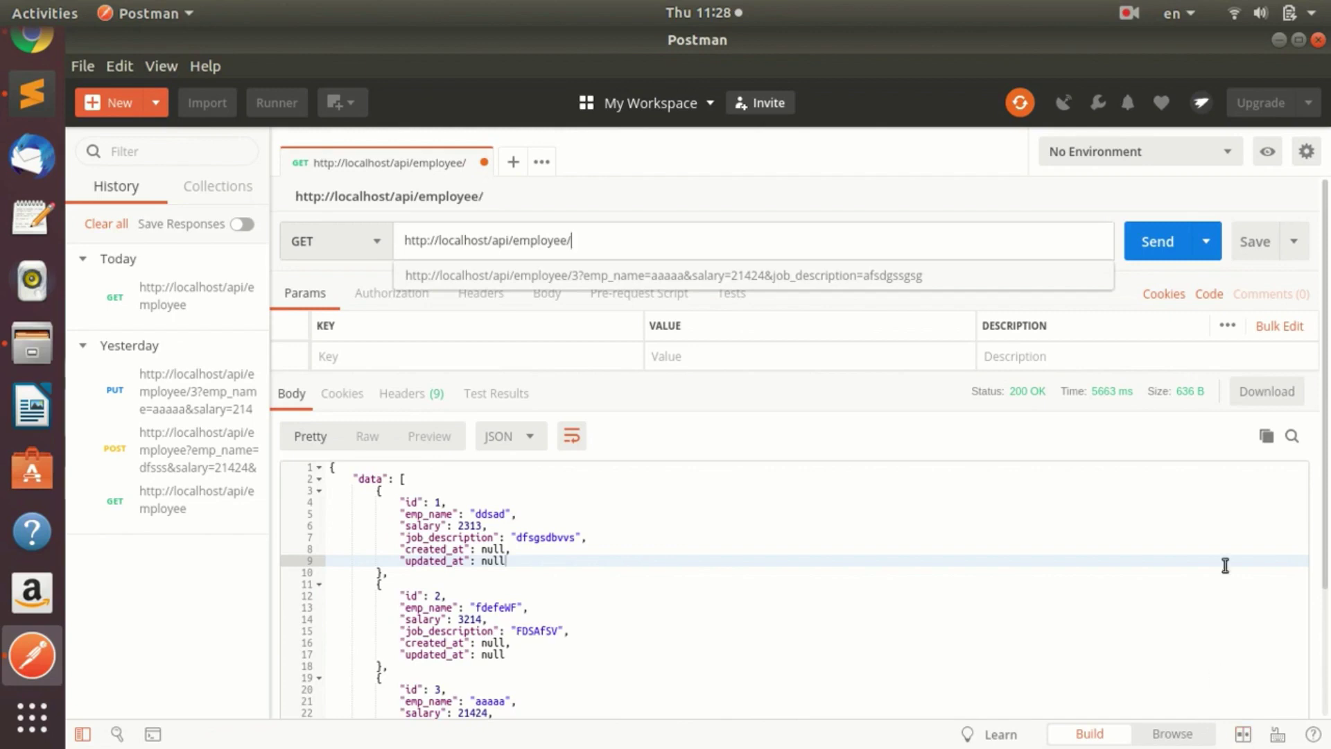
text(1)
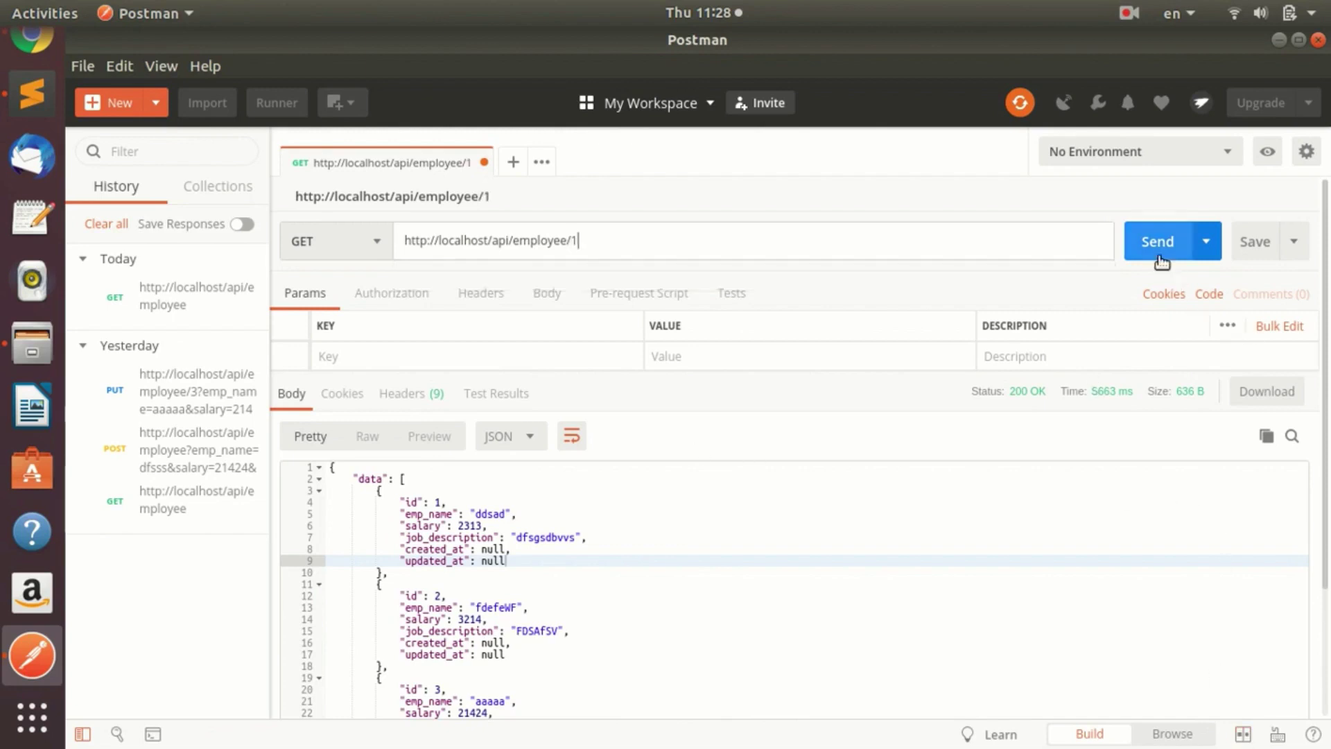
click(1158, 255)
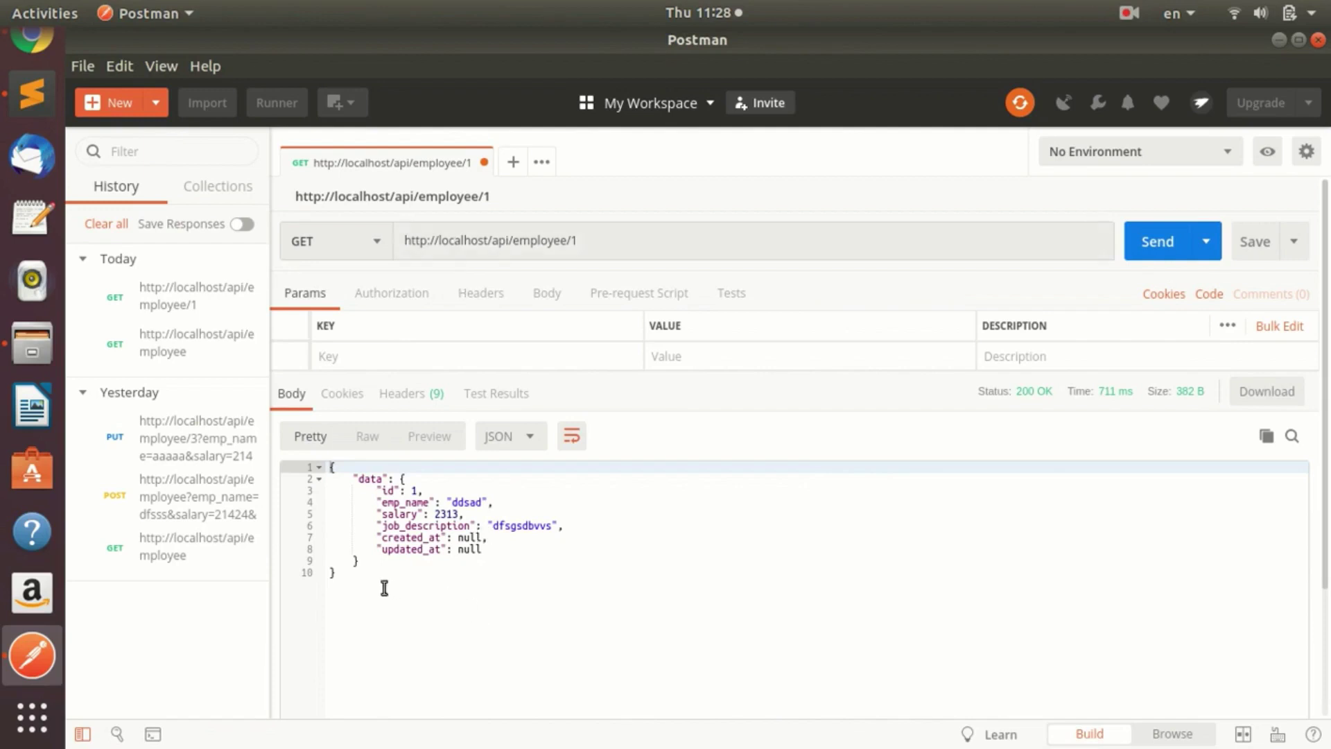
click(371, 243)
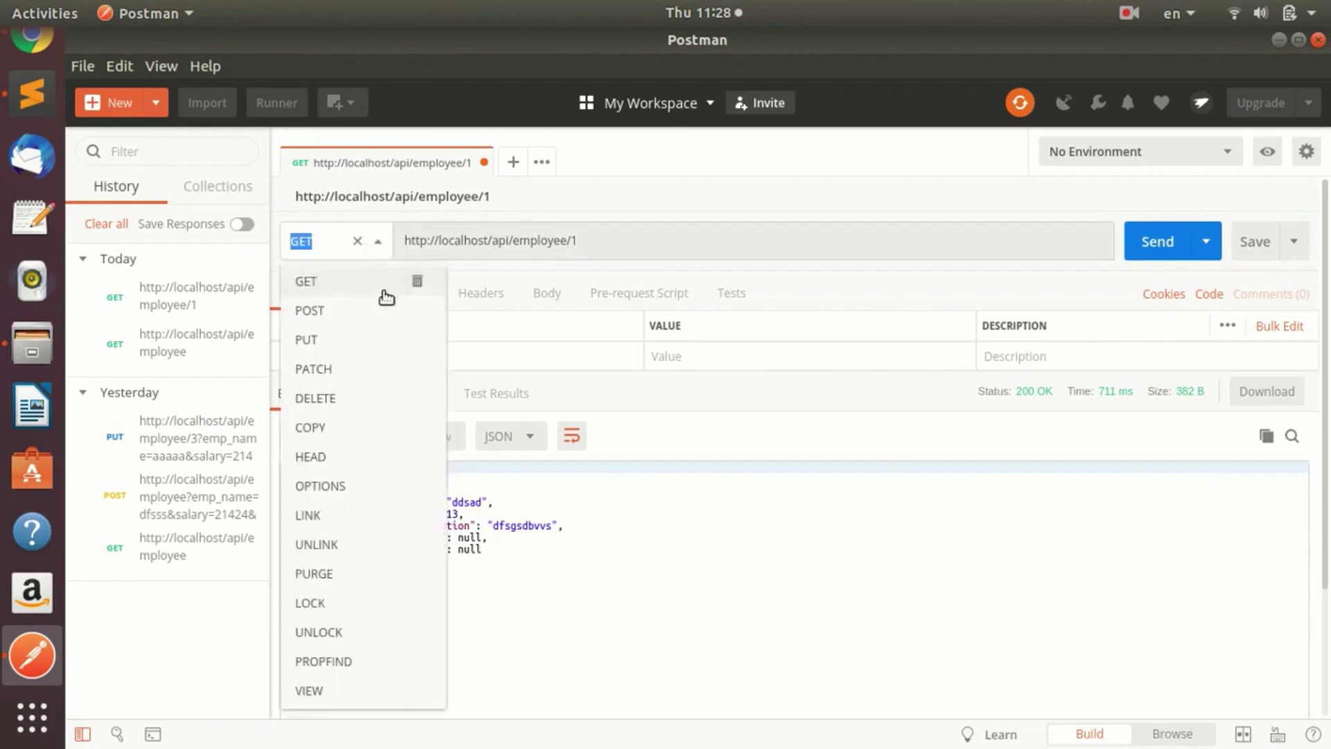
click(380, 319)
click(681, 243)
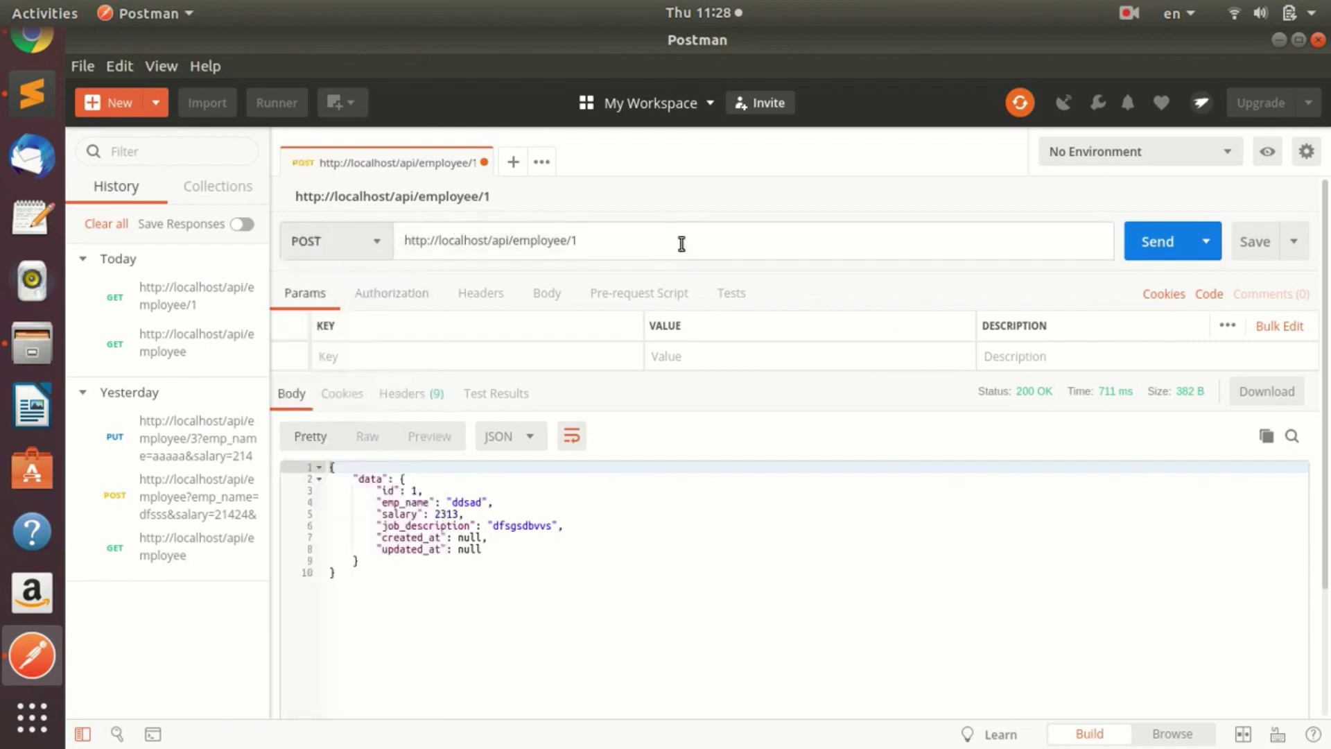
key(BackSpace)
Add a query parameter with the key emp_name, copied from the response, and the value aaaa.
click(426, 353)
click(412, 502)
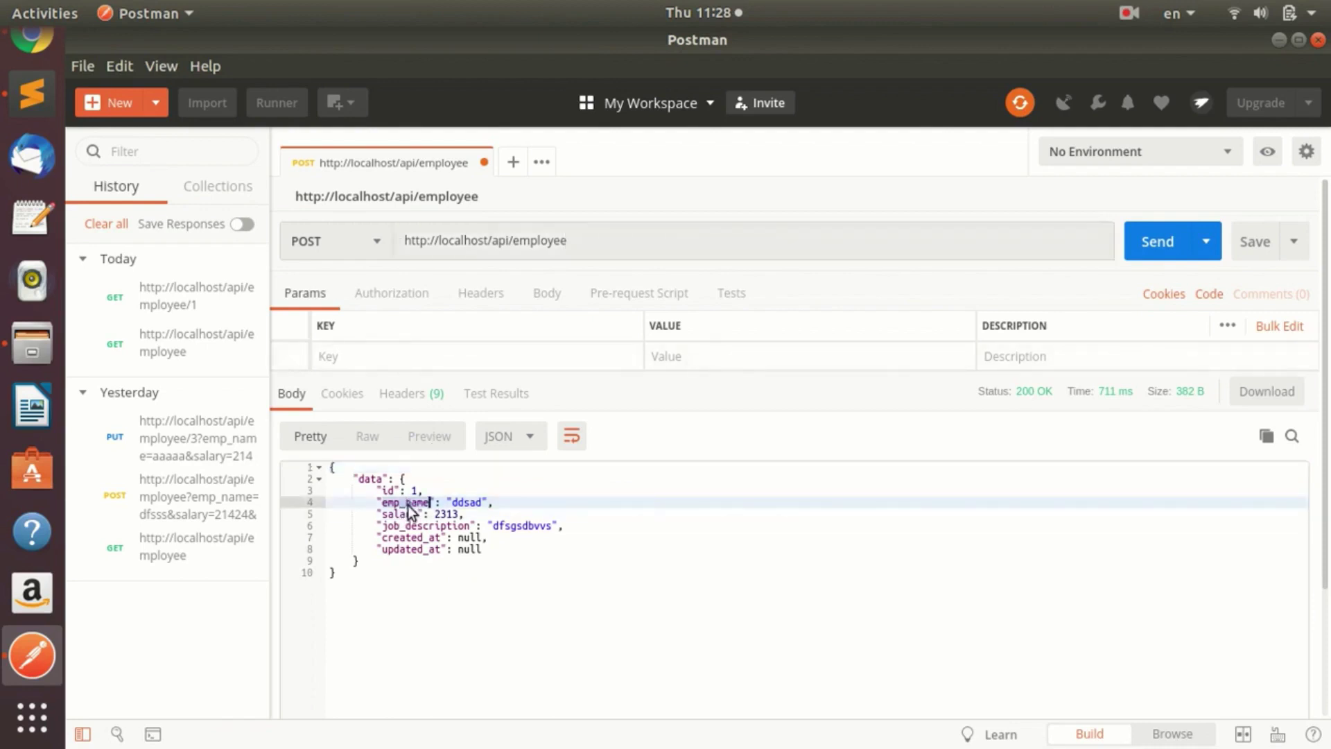
double_click(413, 503)
key(ctrl+c)
click(446, 358)
key(ctrl+v)
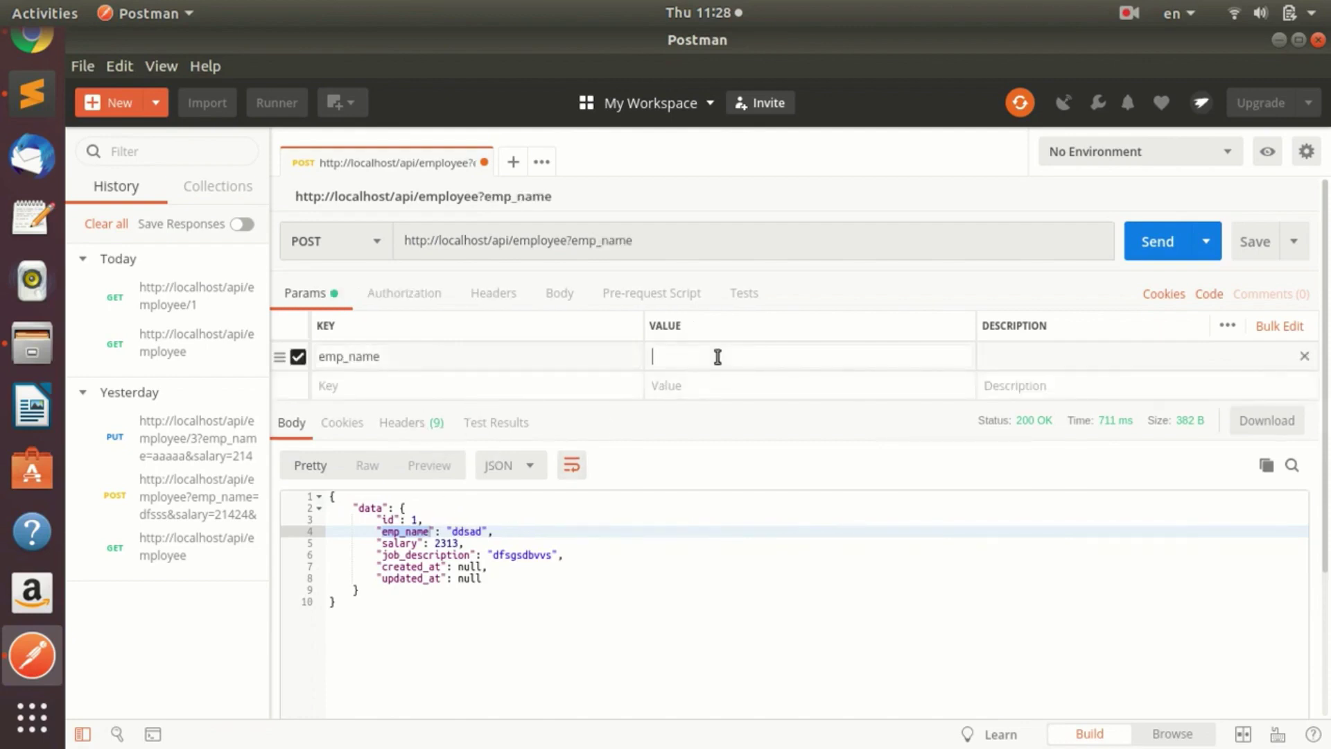
text(aaaa)
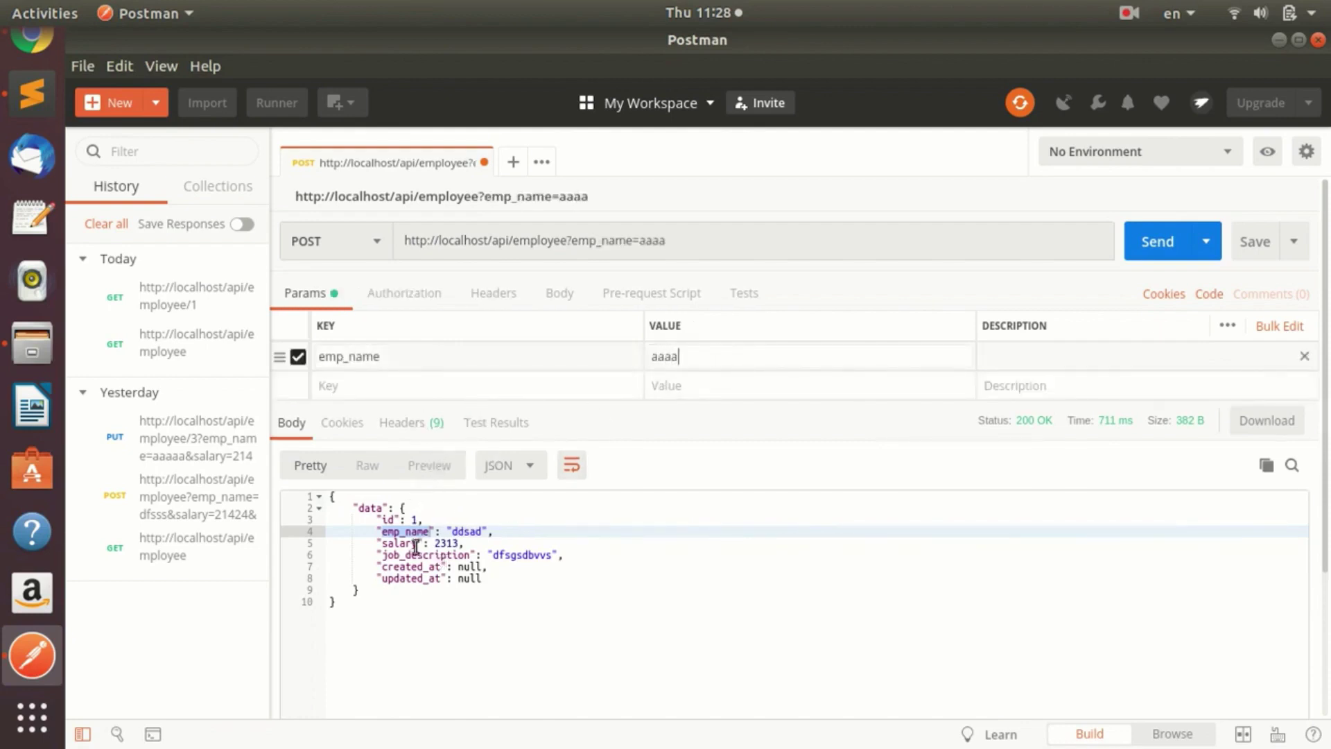
Add two more query parameter keys from the response, salary and job_description.
click(415, 546)
click(414, 554)
click(413, 544)
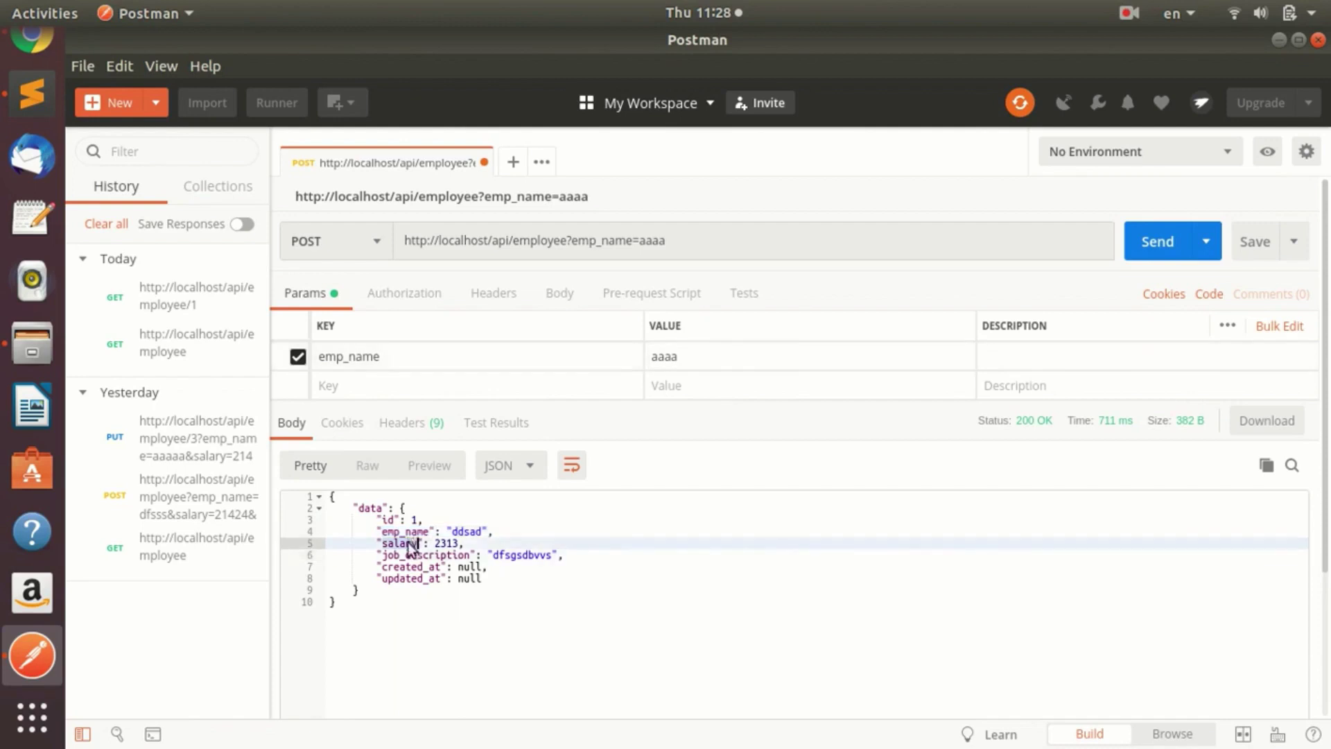
click(388, 376)
text(salary)
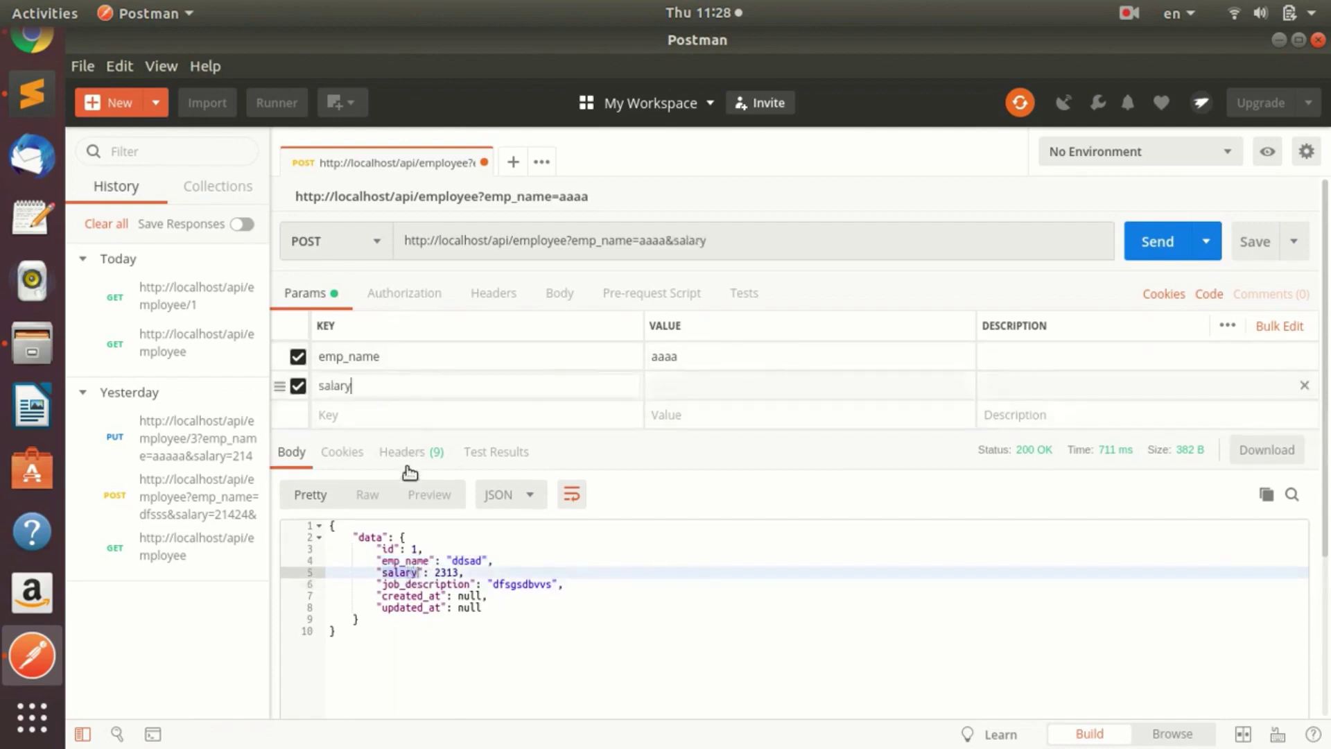
double_click(421, 584)
key(ctrl+c)
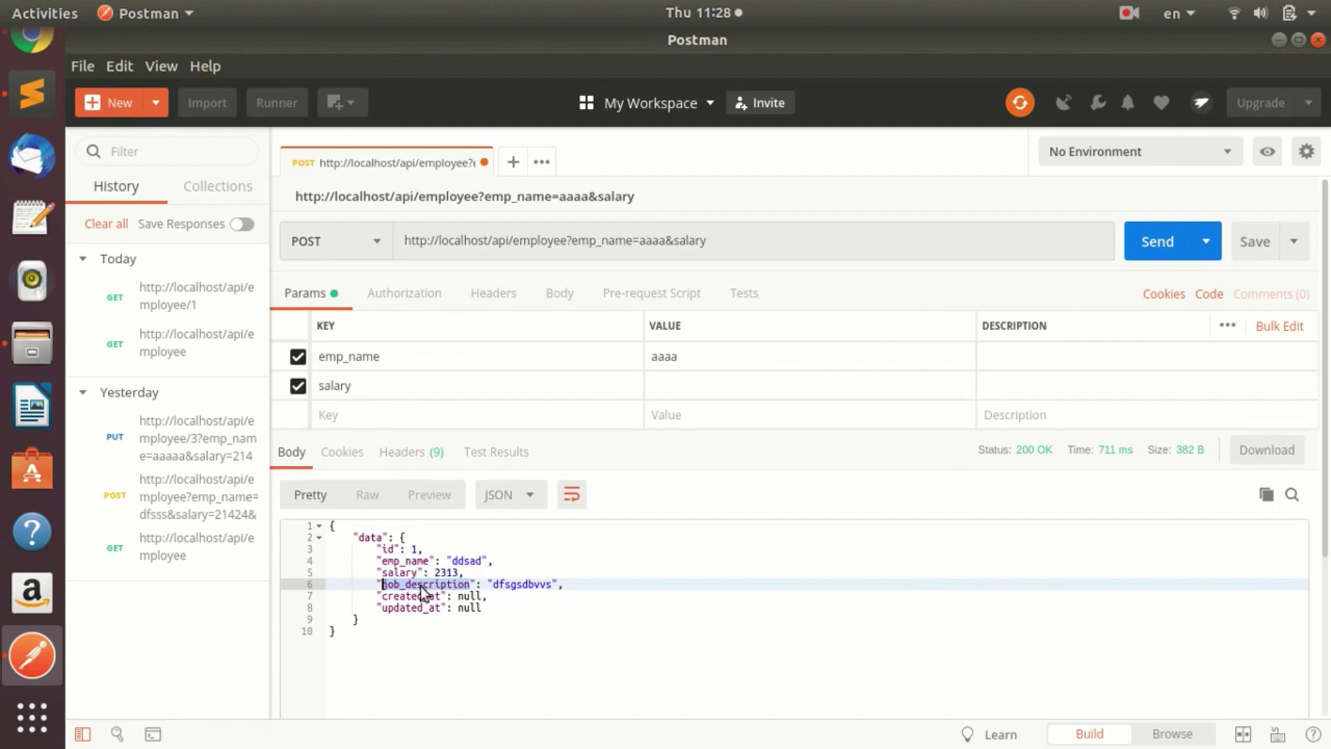
click(449, 418)
key(ctrl+v)
Set the salary parameter to 23233 and the job_description parameter to cdvsdf.
click(773, 387)
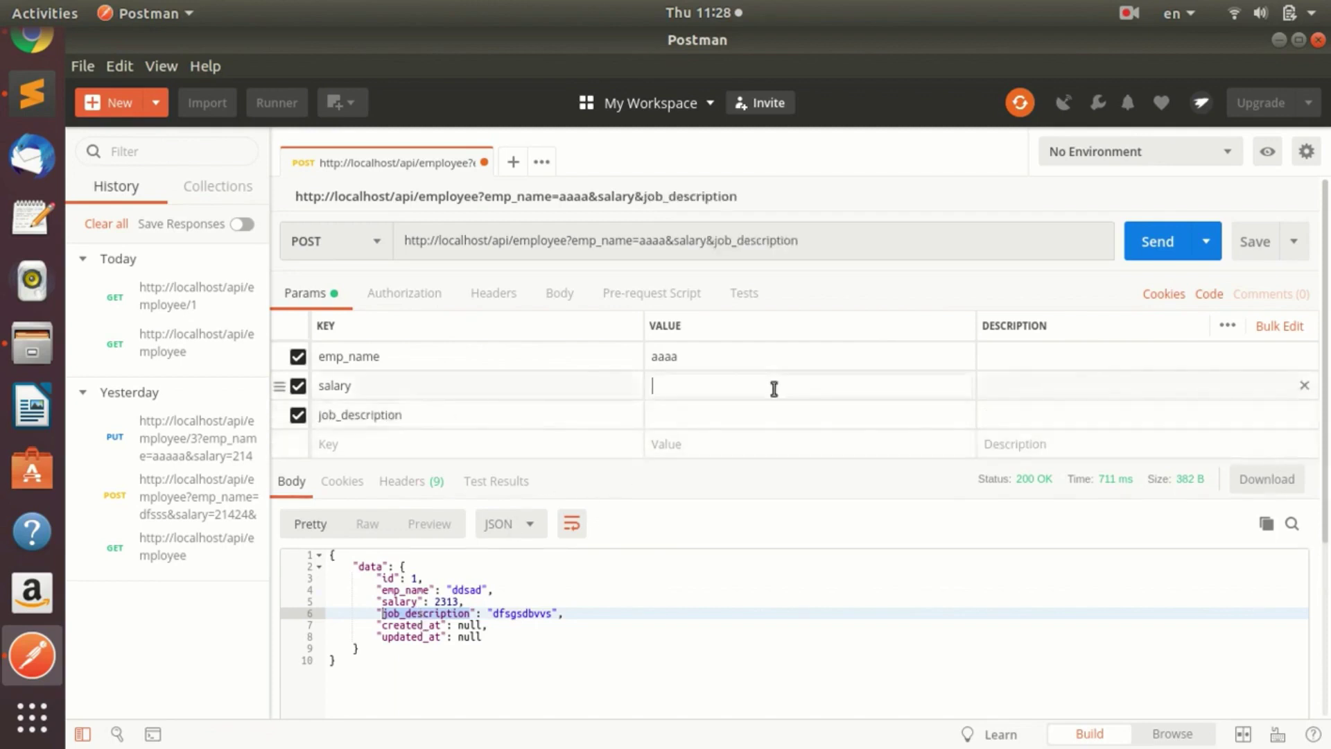
text(23233)
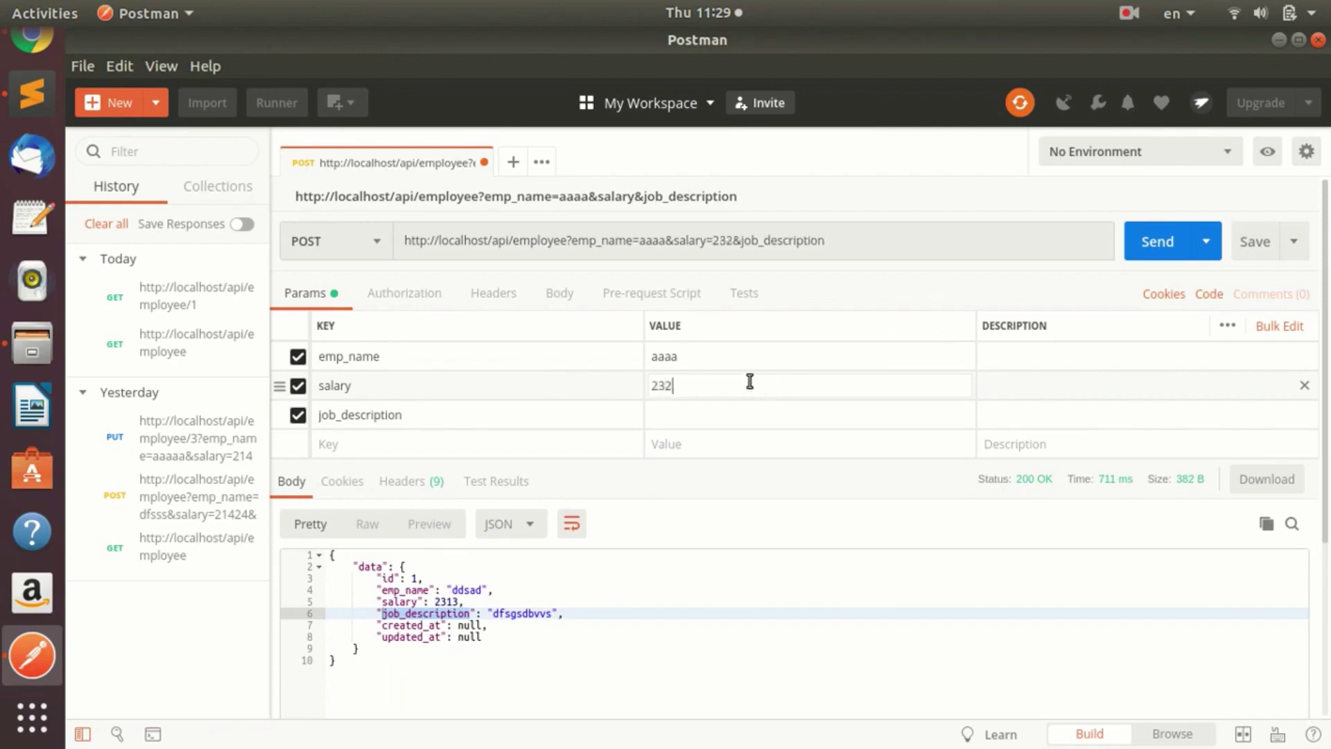
click(767, 414)
text(cdvsdf)
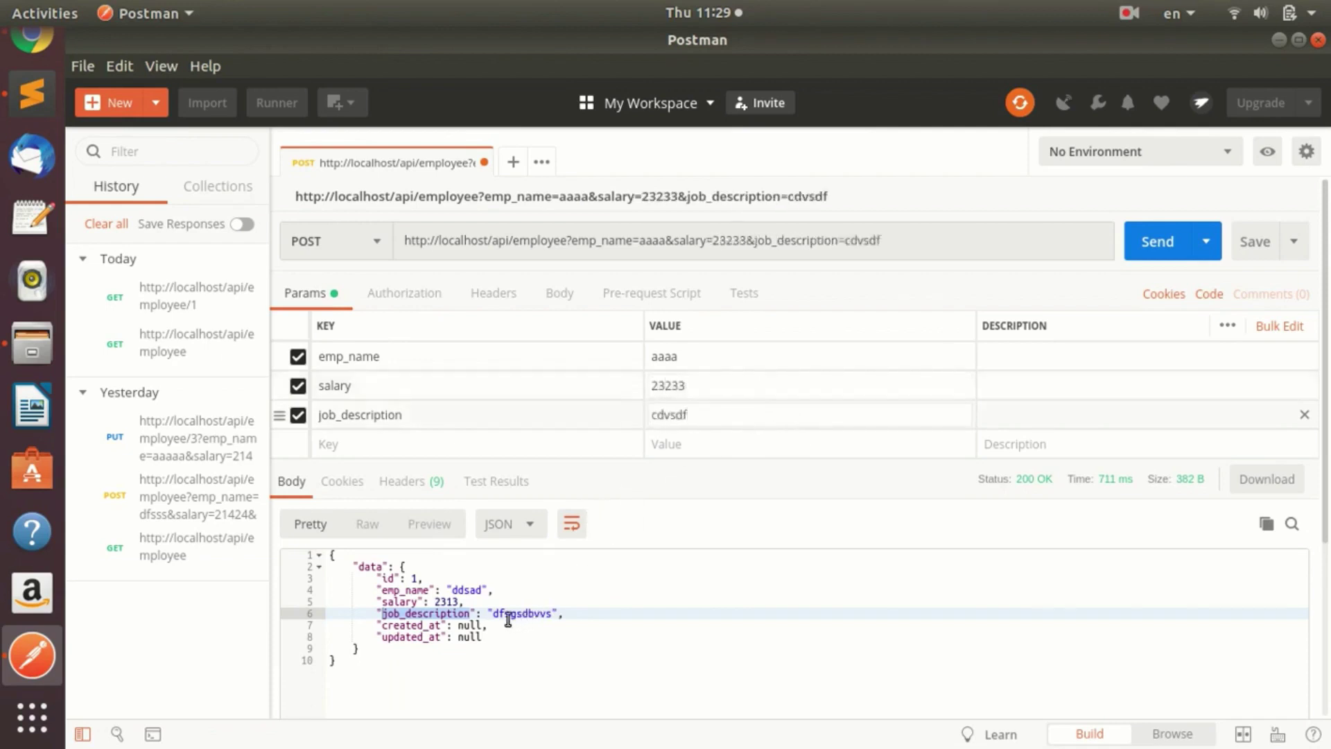
Send the POST request to create the employee, and inspect the returned record and its id.
click(1147, 243)
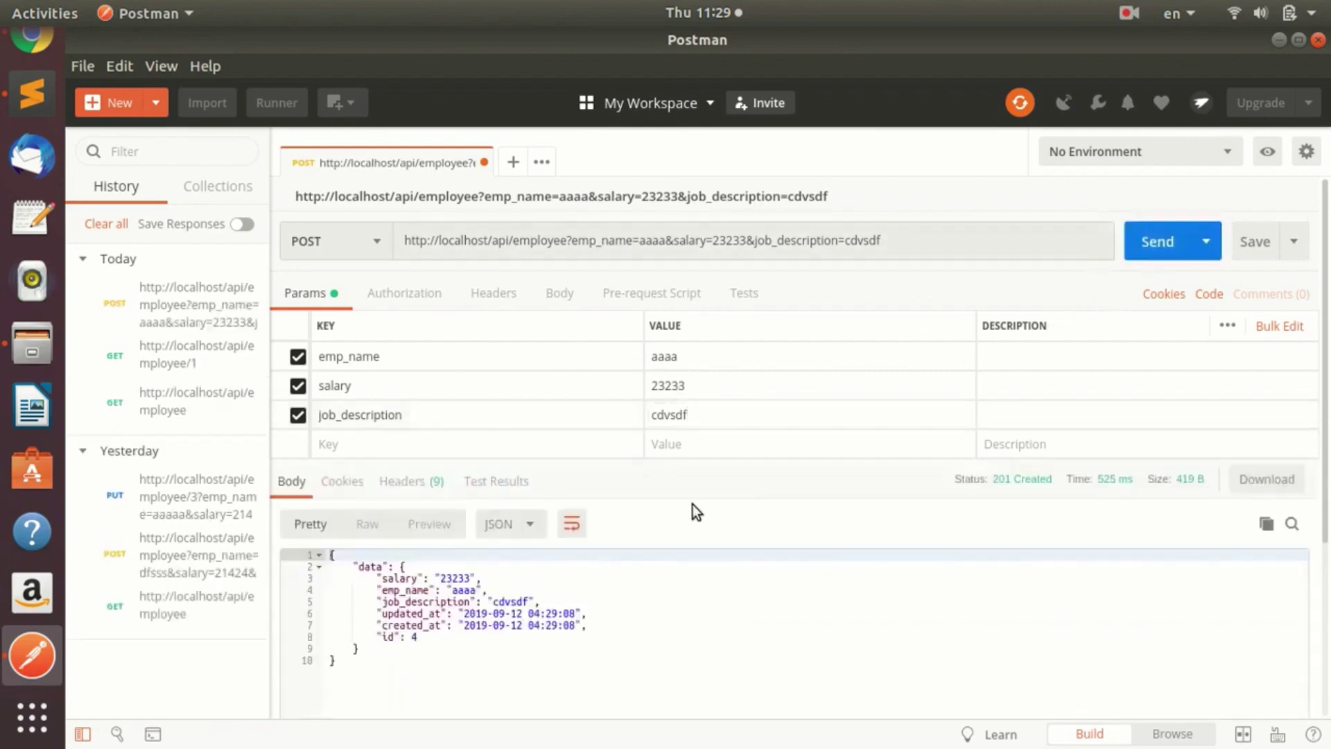
drag(382, 677, 293, 512)
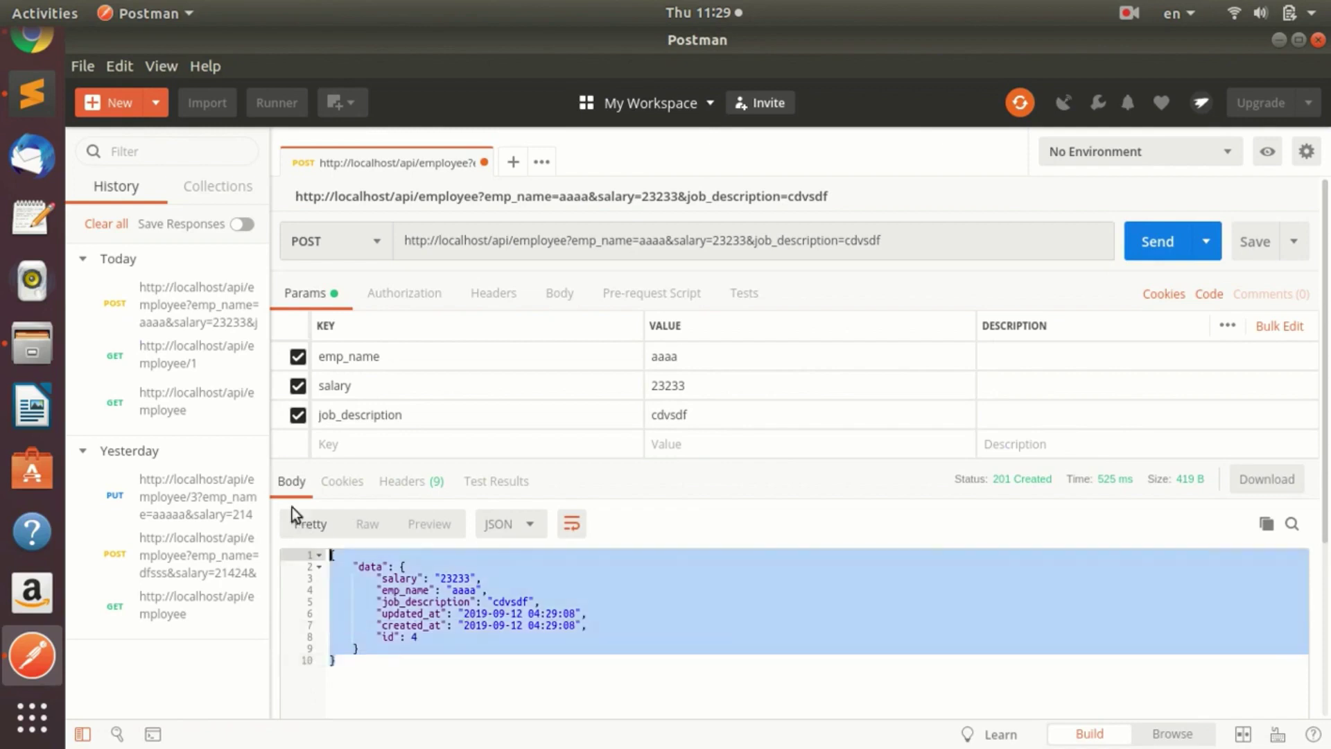
click(433, 669)
click(427, 640)
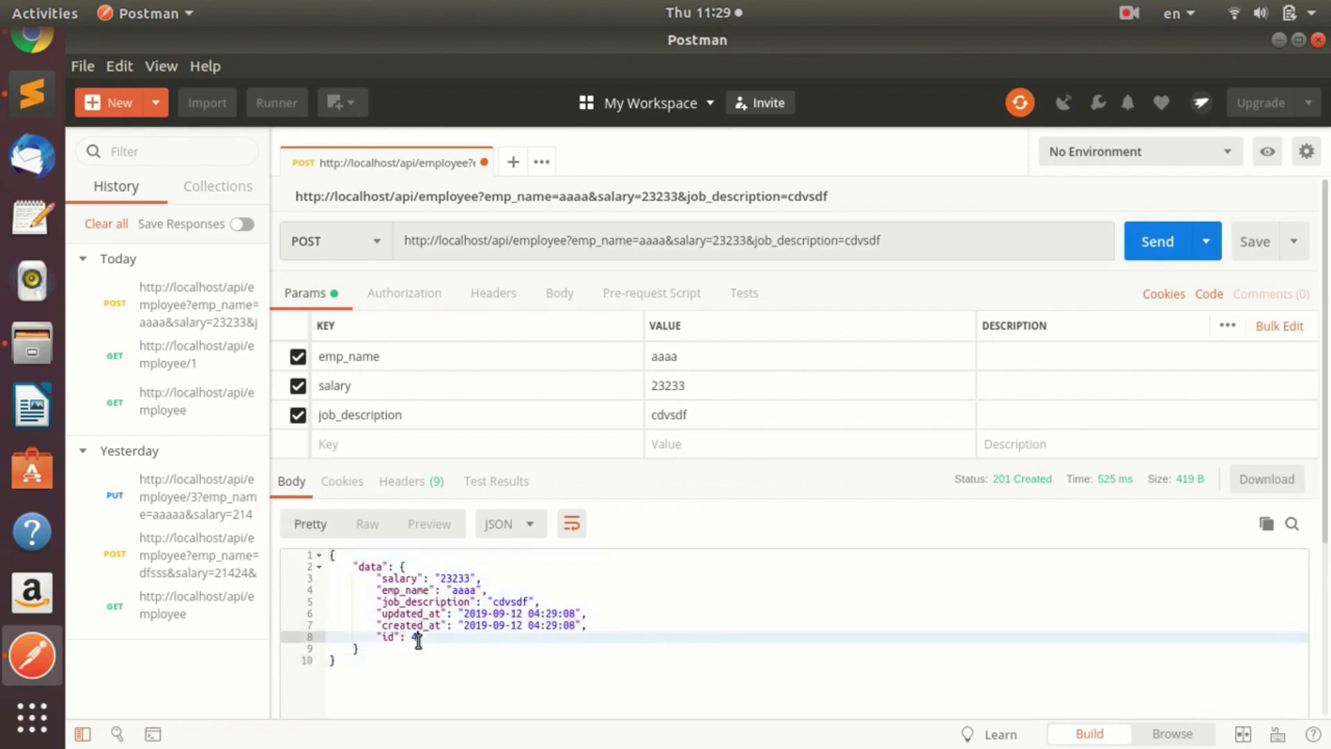
click(438, 663)
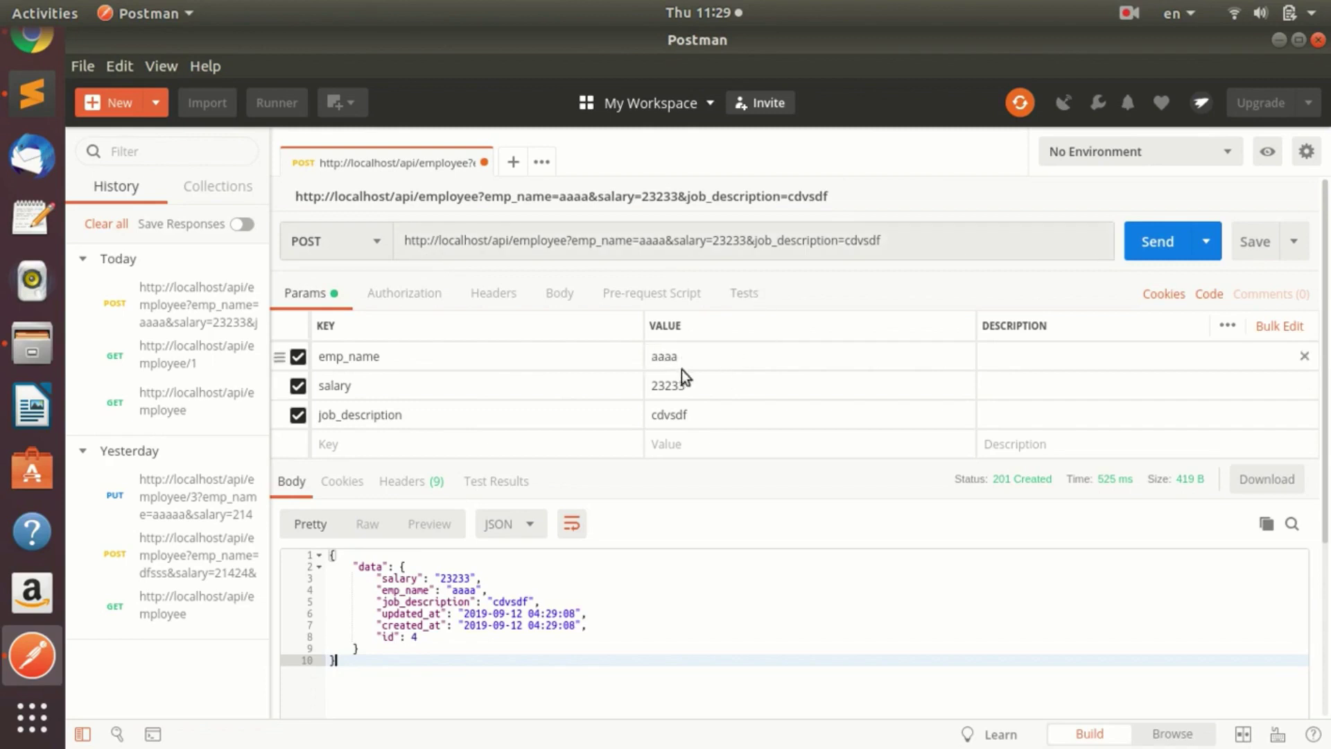
Clear the value of the salary parameter and send the POST request again to test a missing salary.
double_click(707, 379)
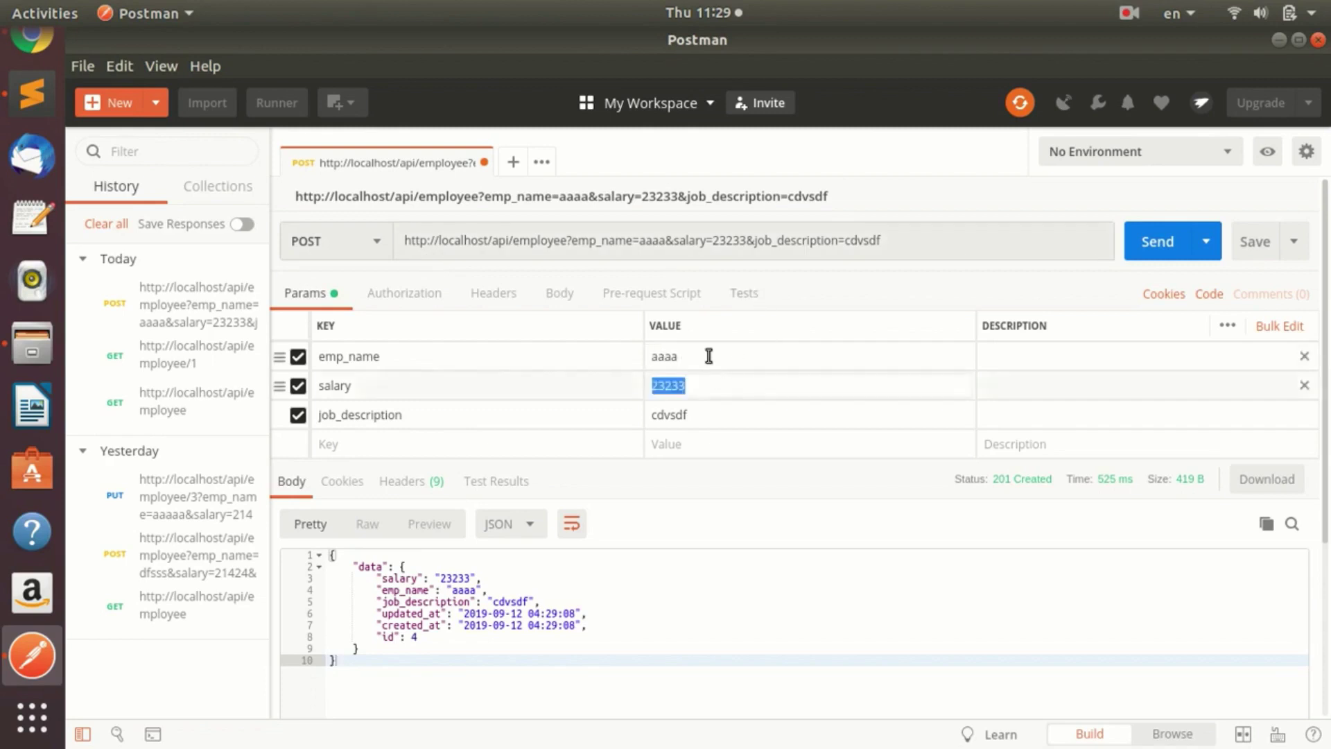
key(BackSpace)
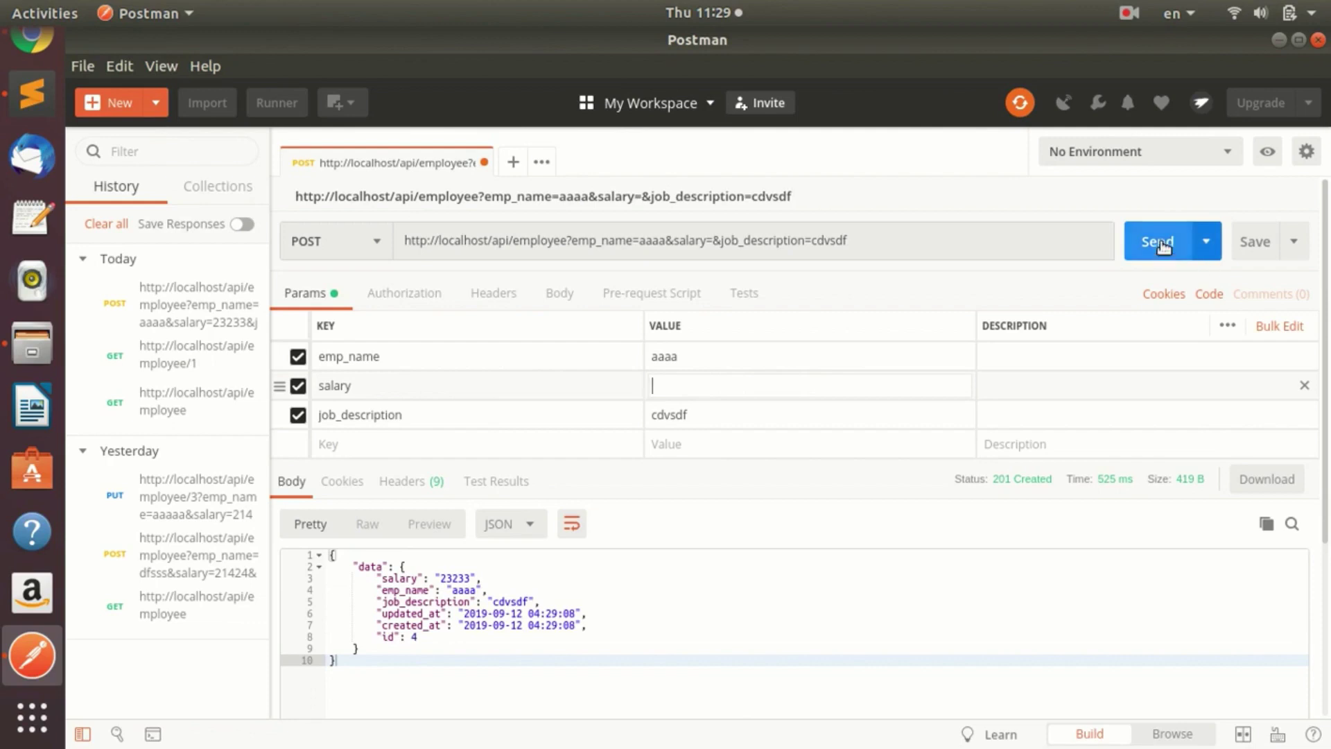
click(1161, 243)
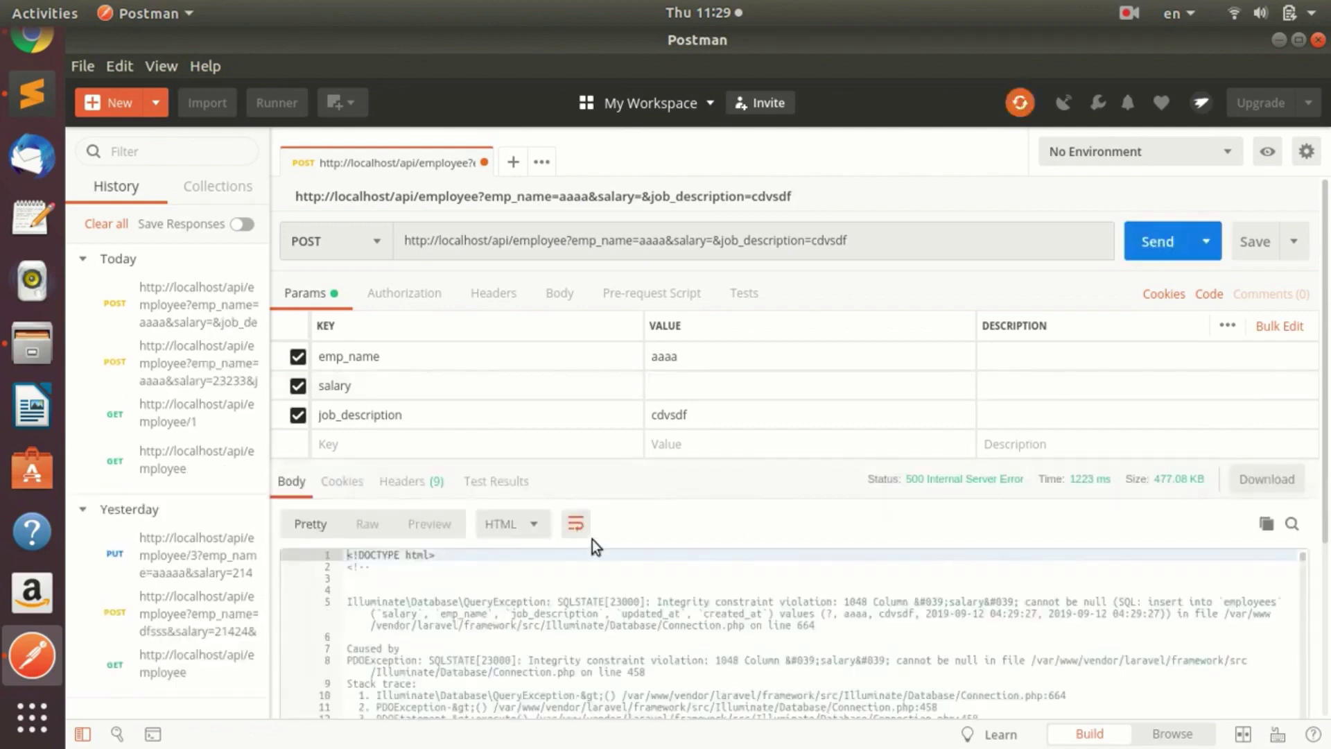
Read through the exception message and stack trace in the raw HTML of the response body.
scroll(567, 613, down, 3)
scroll(566, 610, down, 5)
scroll(553, 603, up, 6)
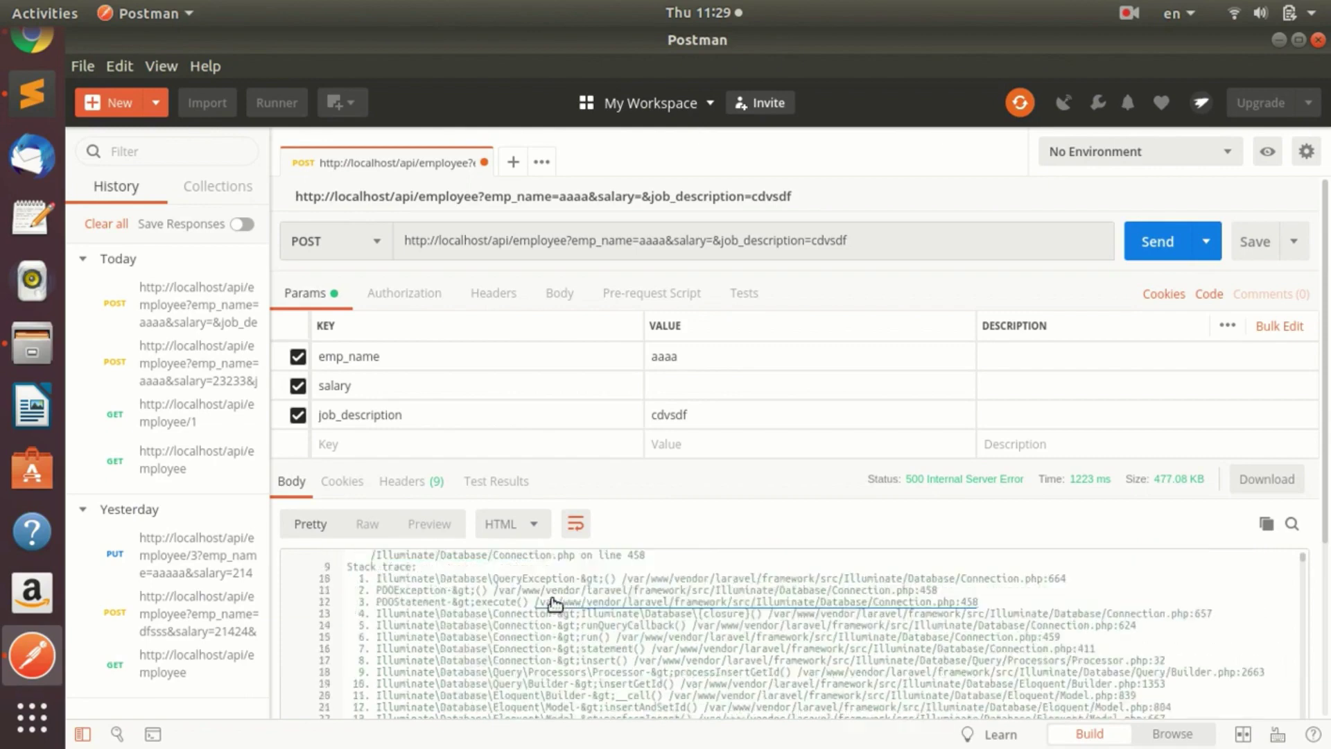
scroll(552, 585, down, 6)
scroll(551, 584, down, 2)
scroll(538, 585, up, 8)
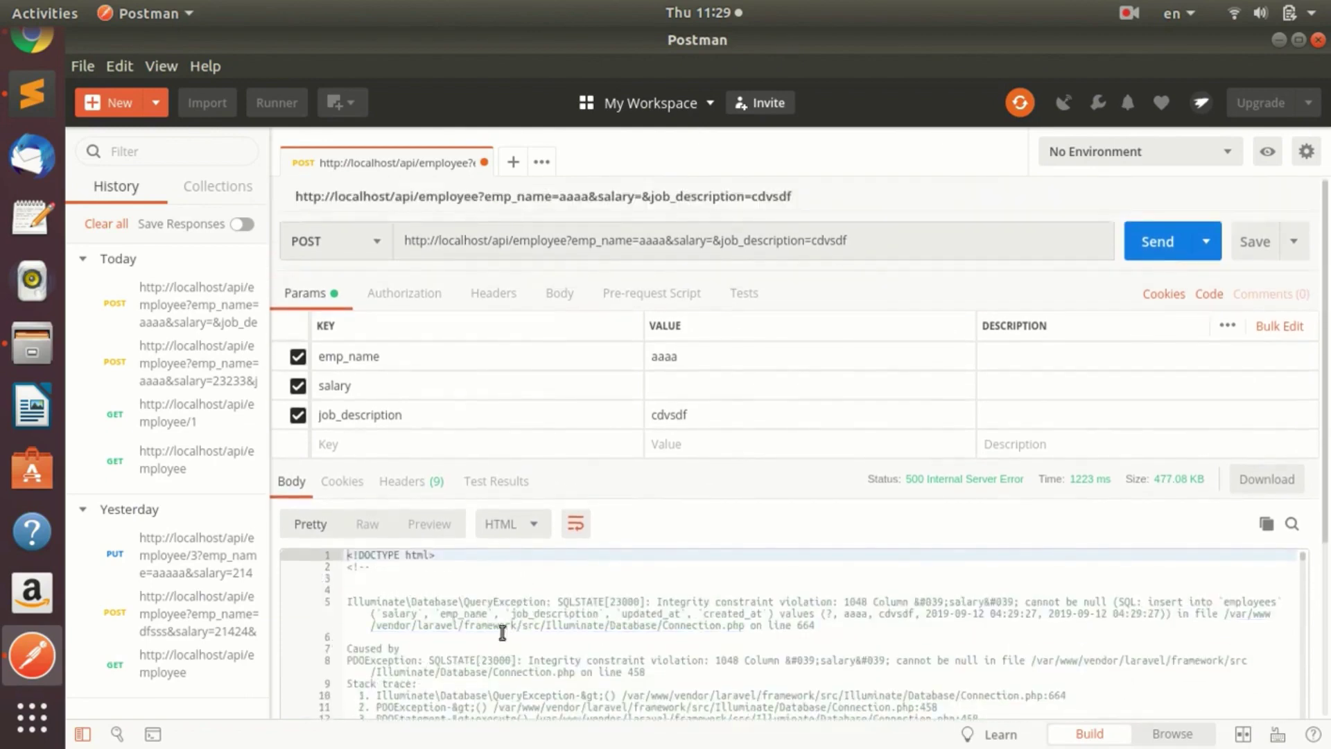
scroll(635, 621, down, 2)
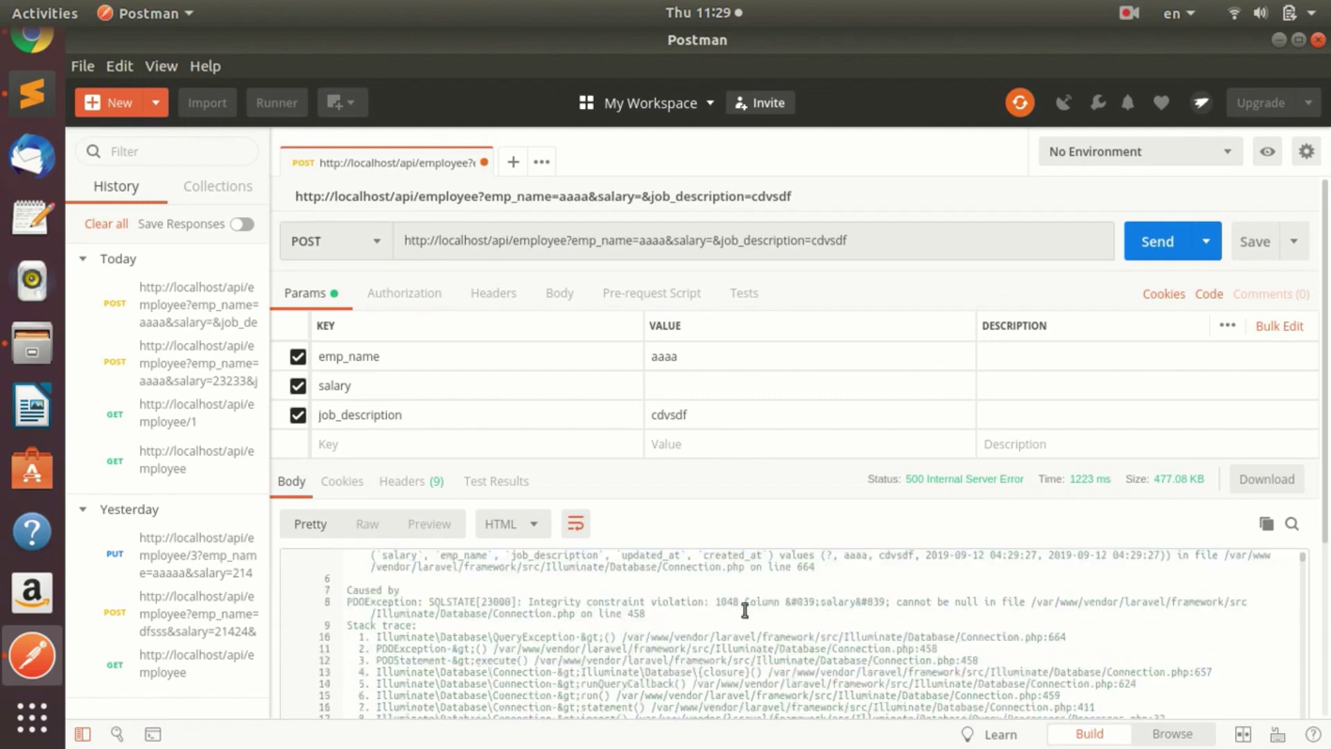
scroll(762, 610, up, 2)
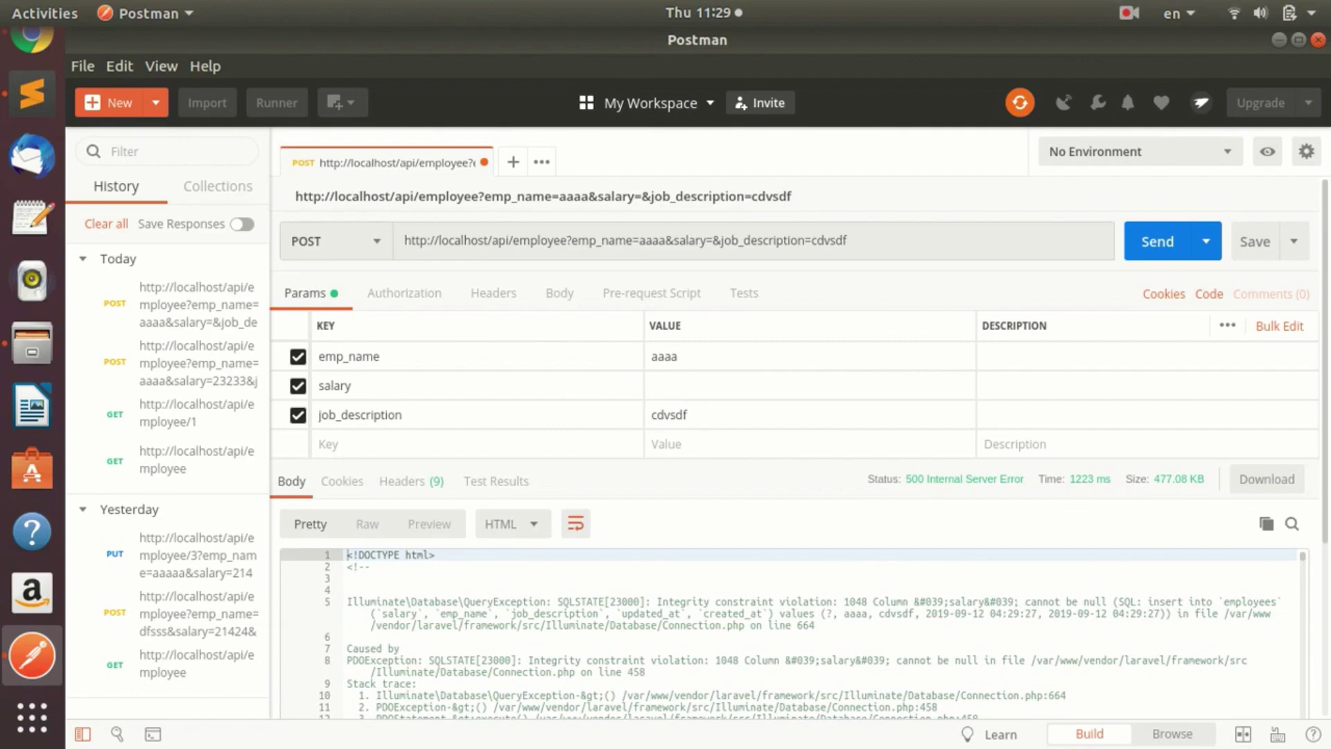
scroll(1324, 474, down, 2)
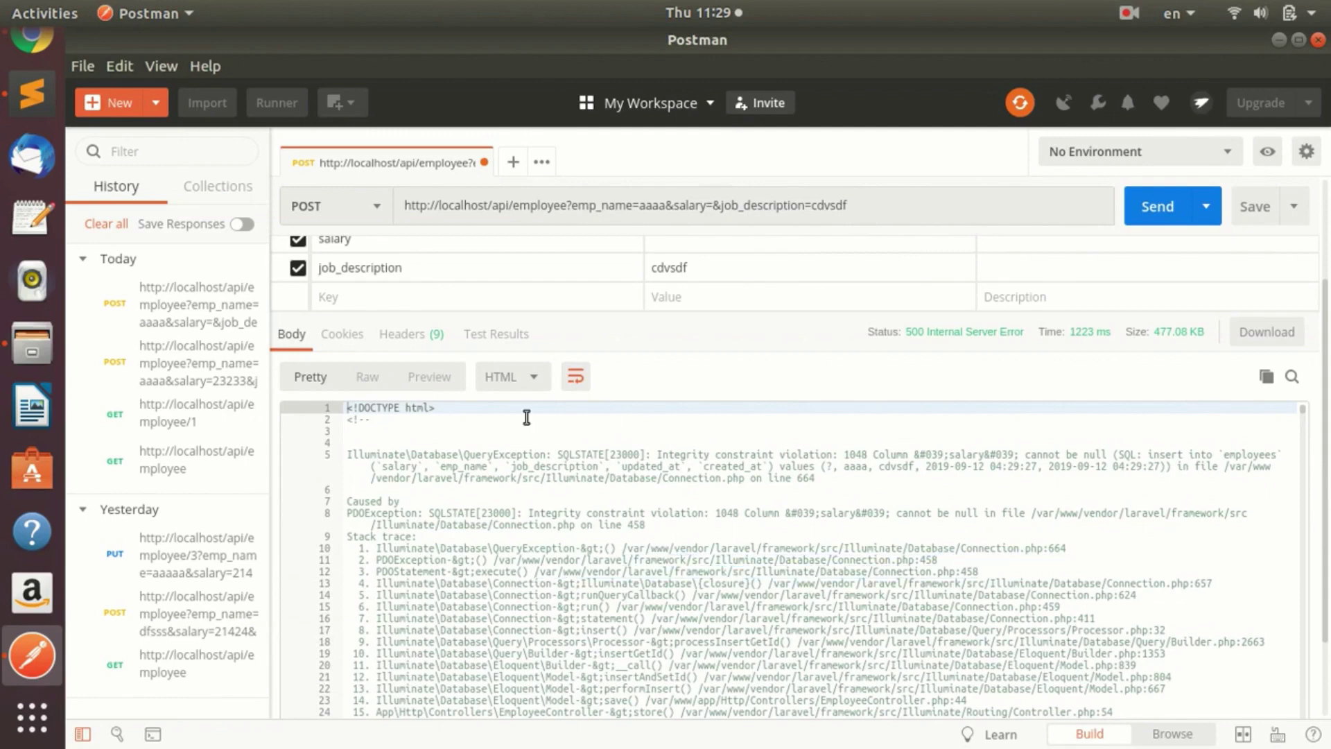
Render the error response as a preview and examine the exception details alongside the request parameters.
click(442, 377)
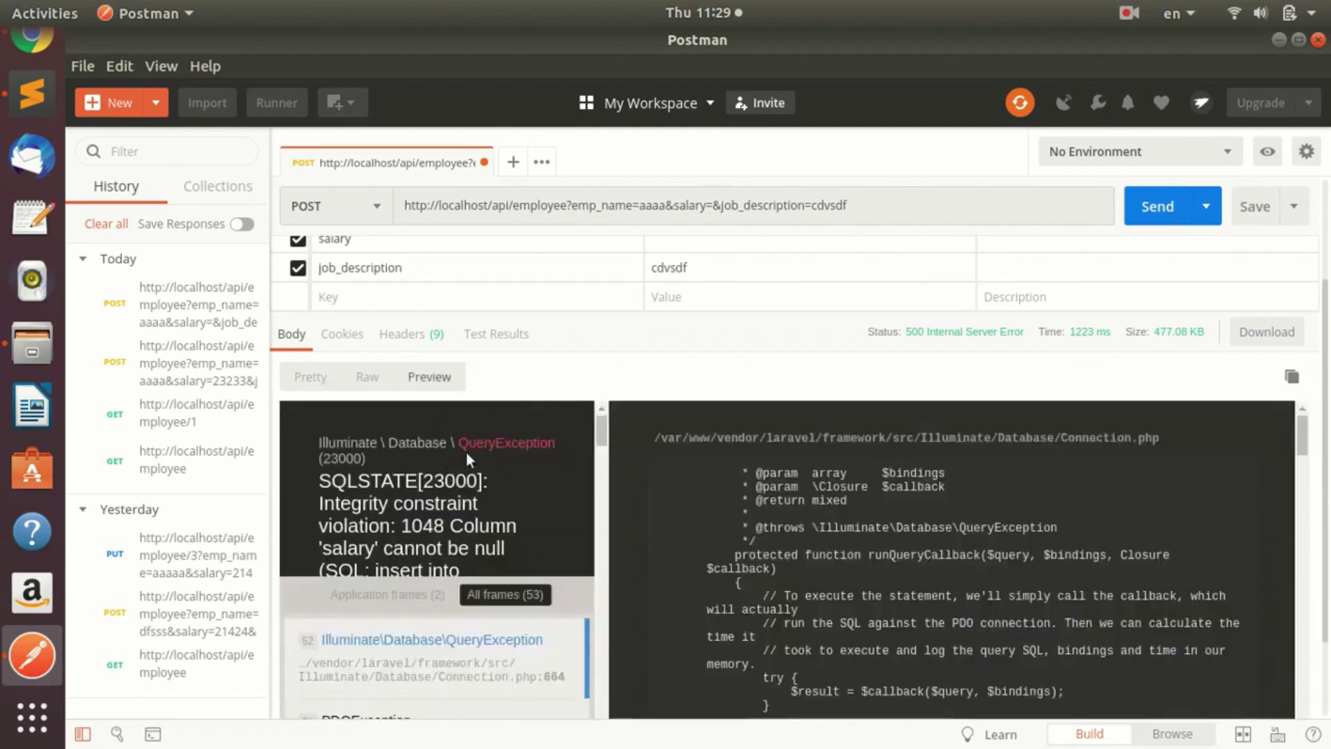
scroll(543, 456, down, 3)
scroll(562, 481, up, 6)
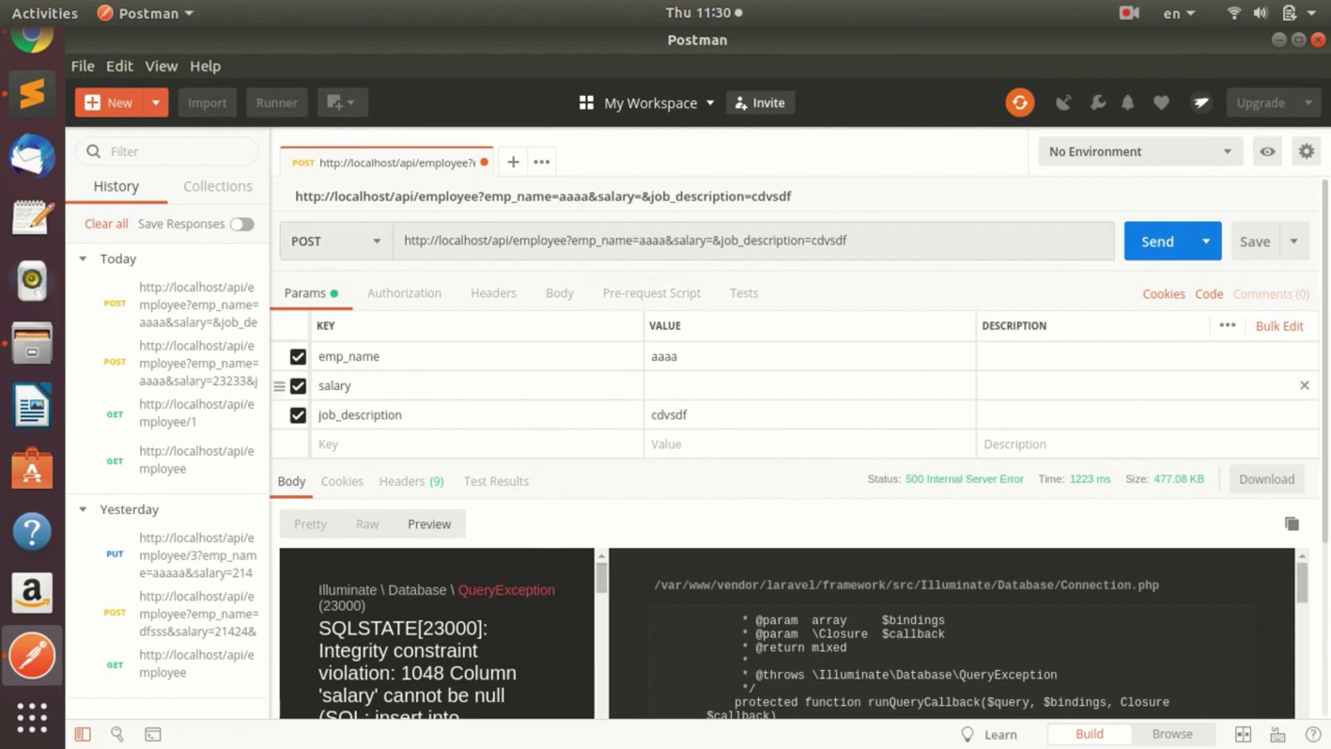
scroll(433, 527, down, 5)
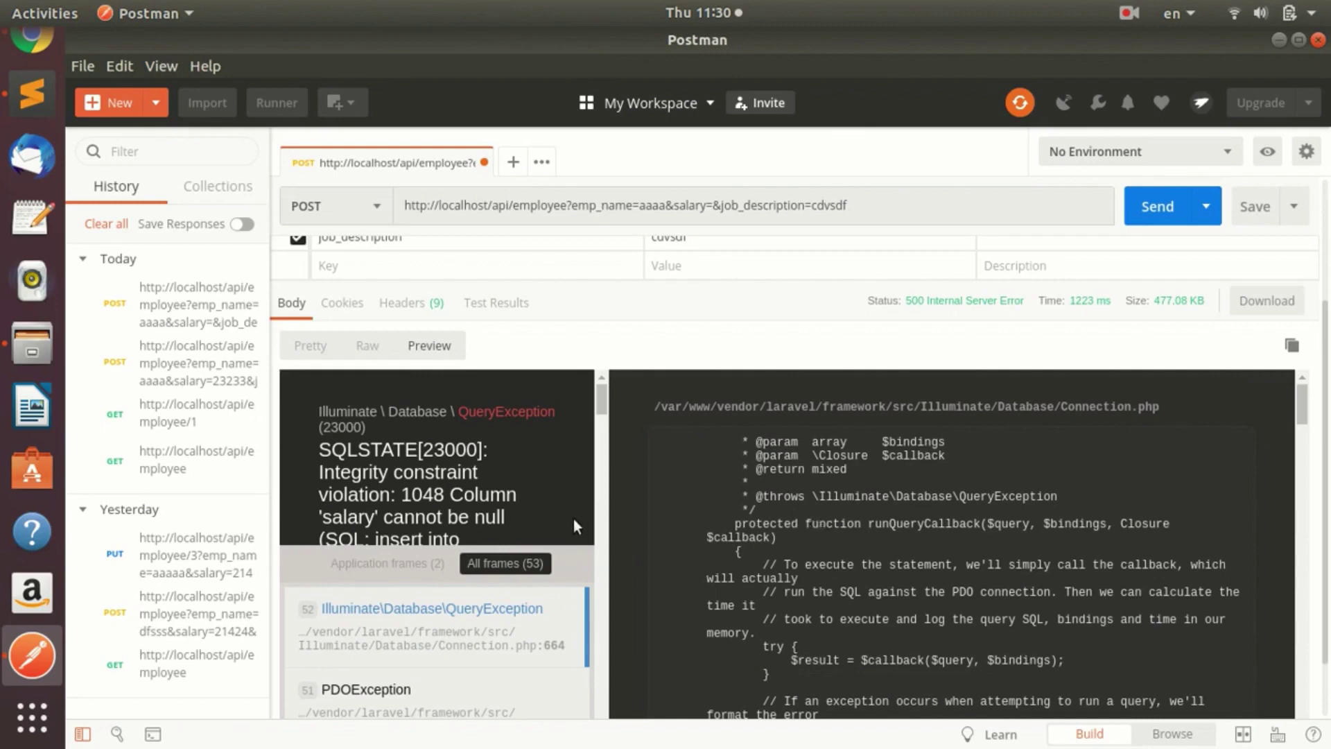
scroll(573, 519, up, 2)
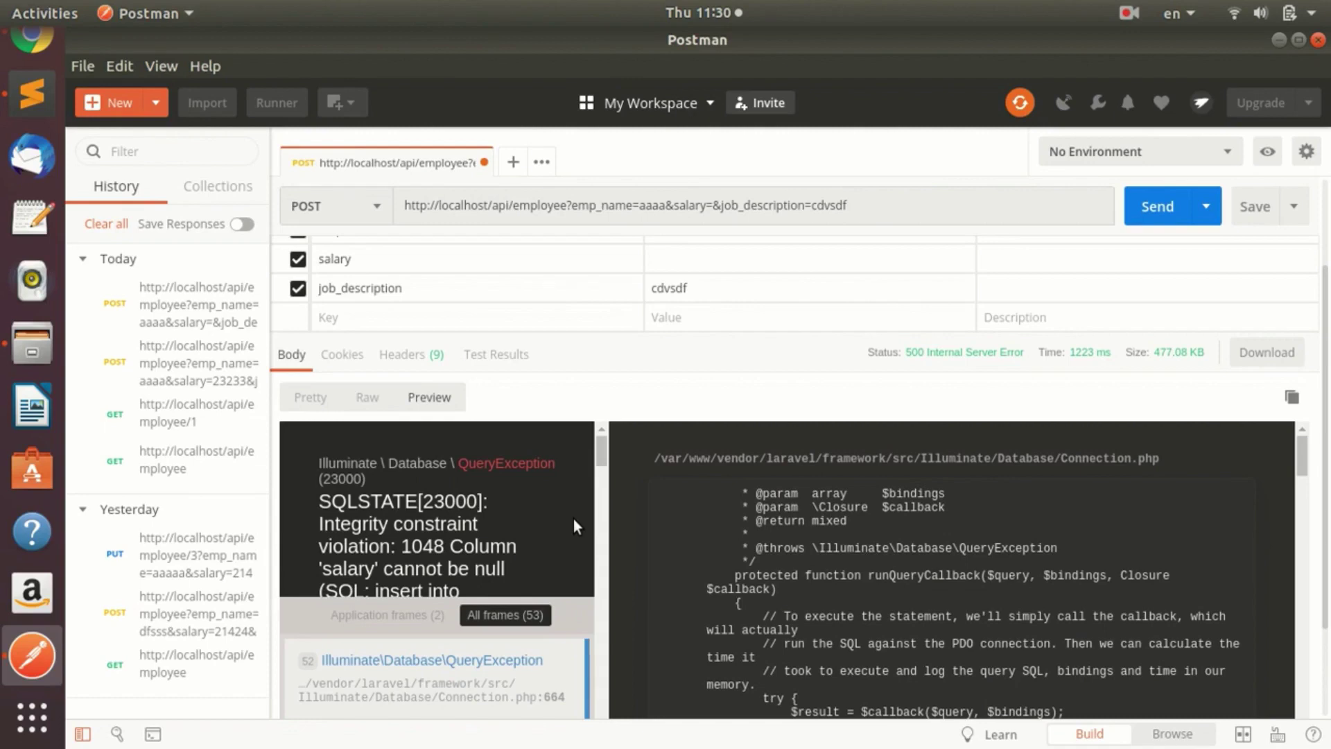
scroll(597, 531, up, 2)
scroll(629, 358, up, 5)
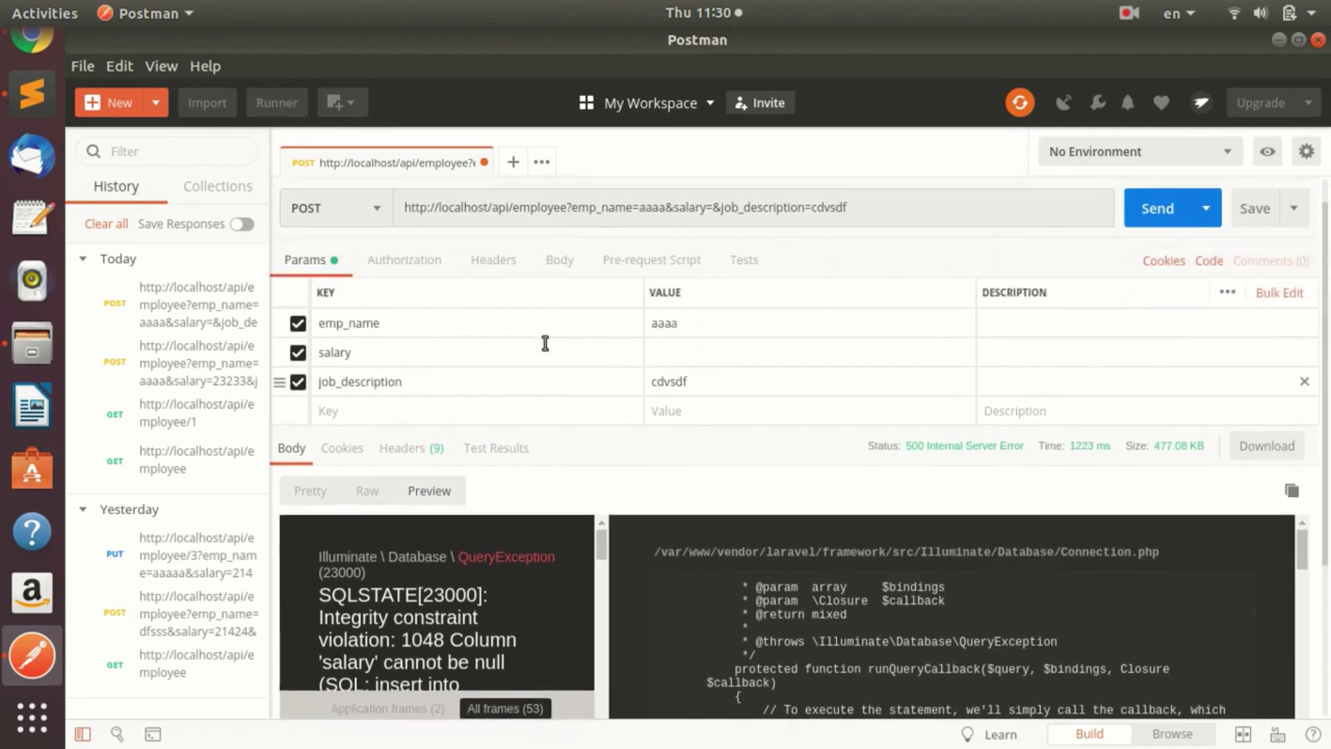
Change the request method to PUT and return the response body to Pretty format.
click(371, 242)
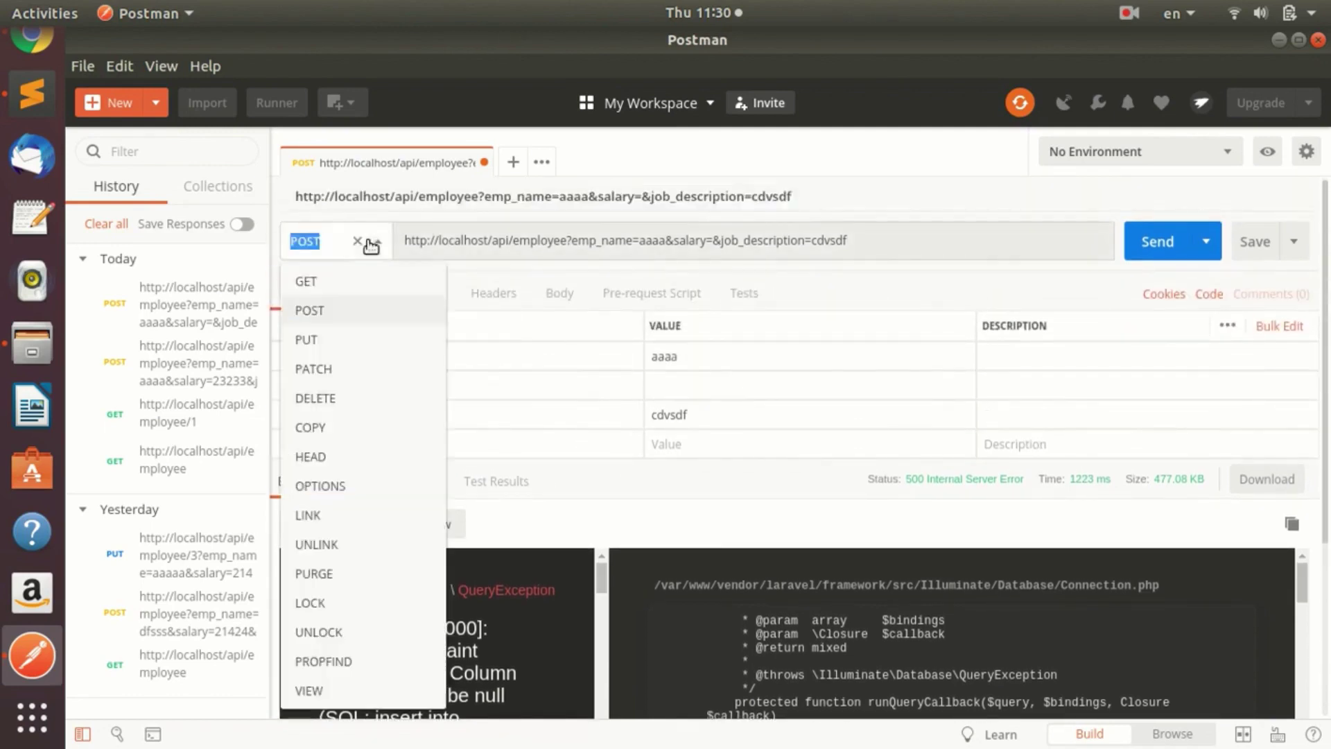
click(350, 339)
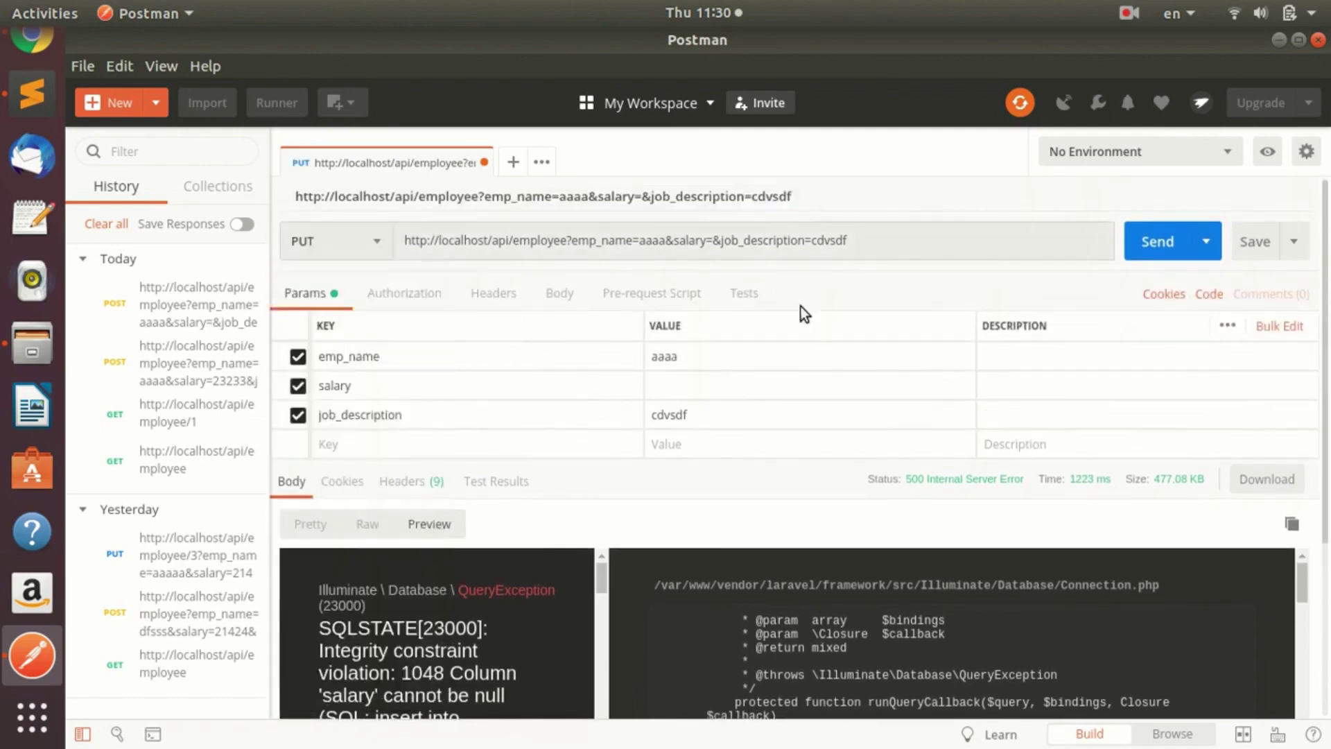
click(880, 241)
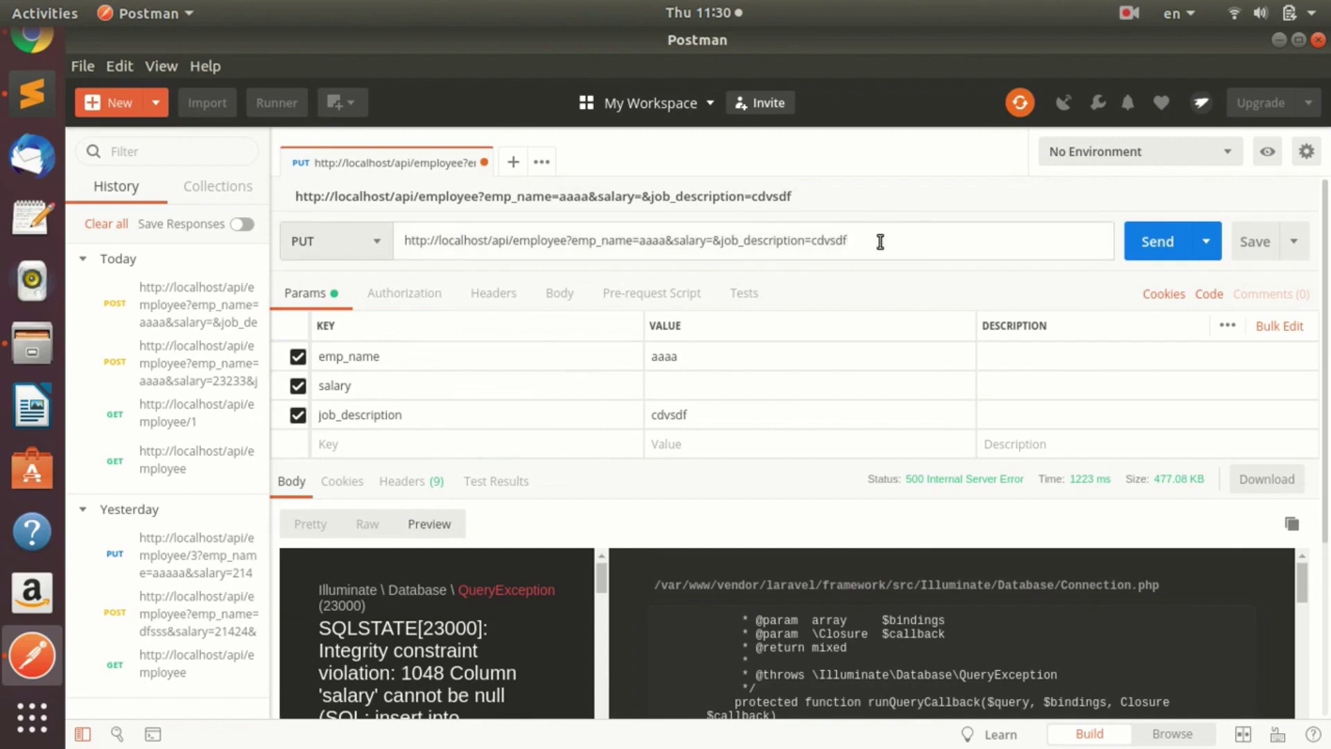
drag(876, 241, 934, 224)
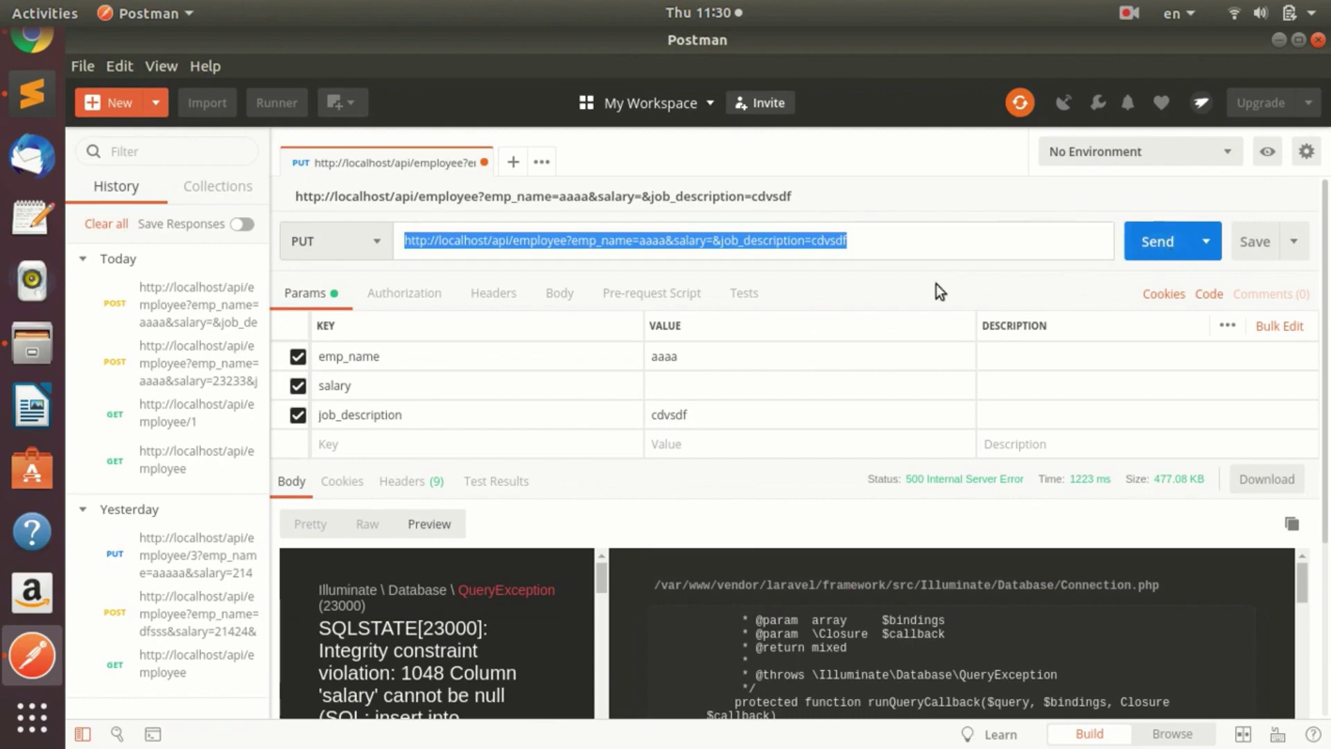
click(310, 524)
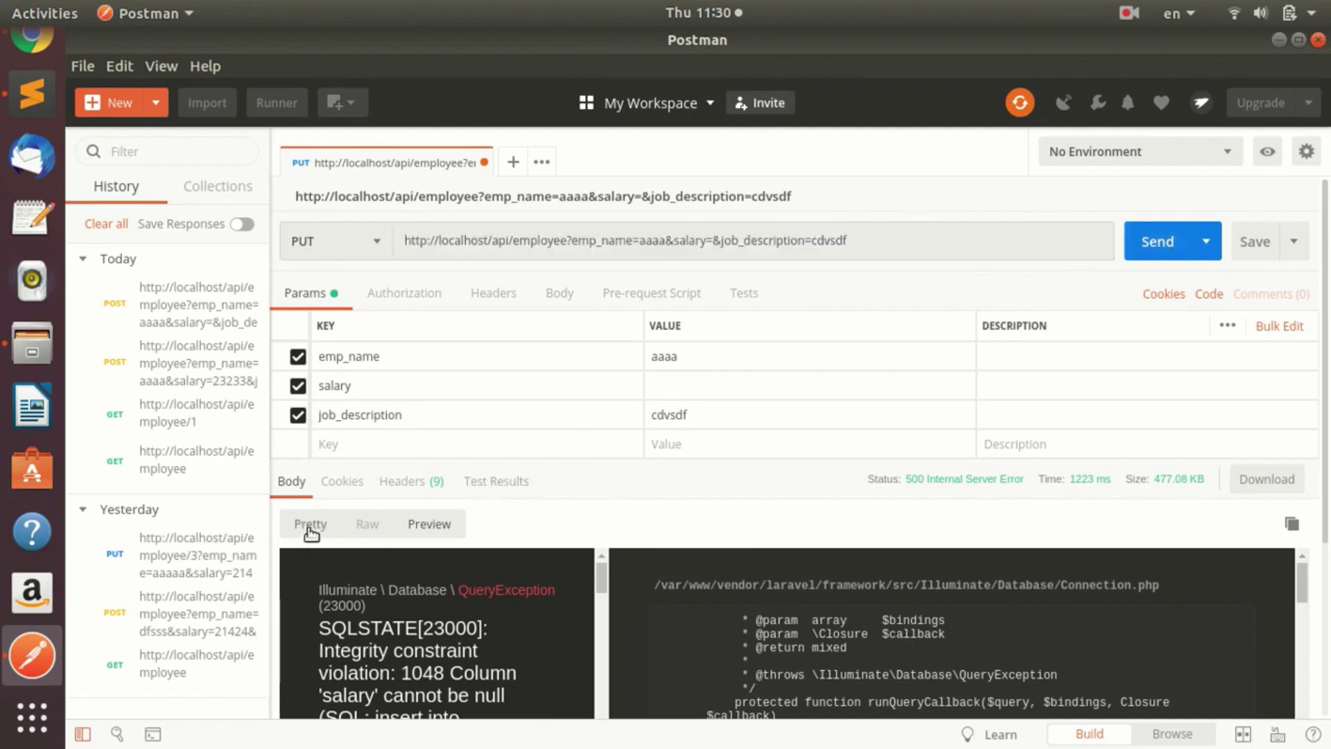
triple_click(882, 244)
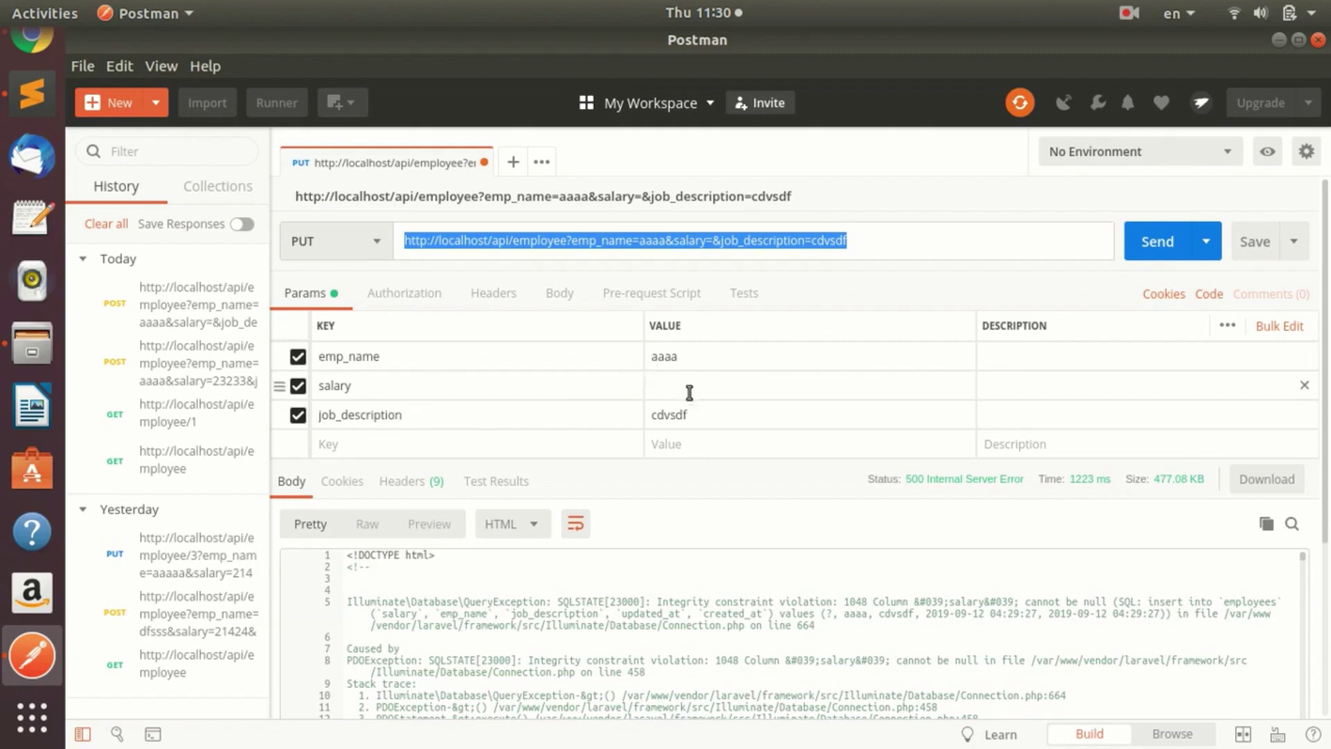
Set the emp_name parameter to bbbbb and the salary parameter to 213332123.
click(692, 355)
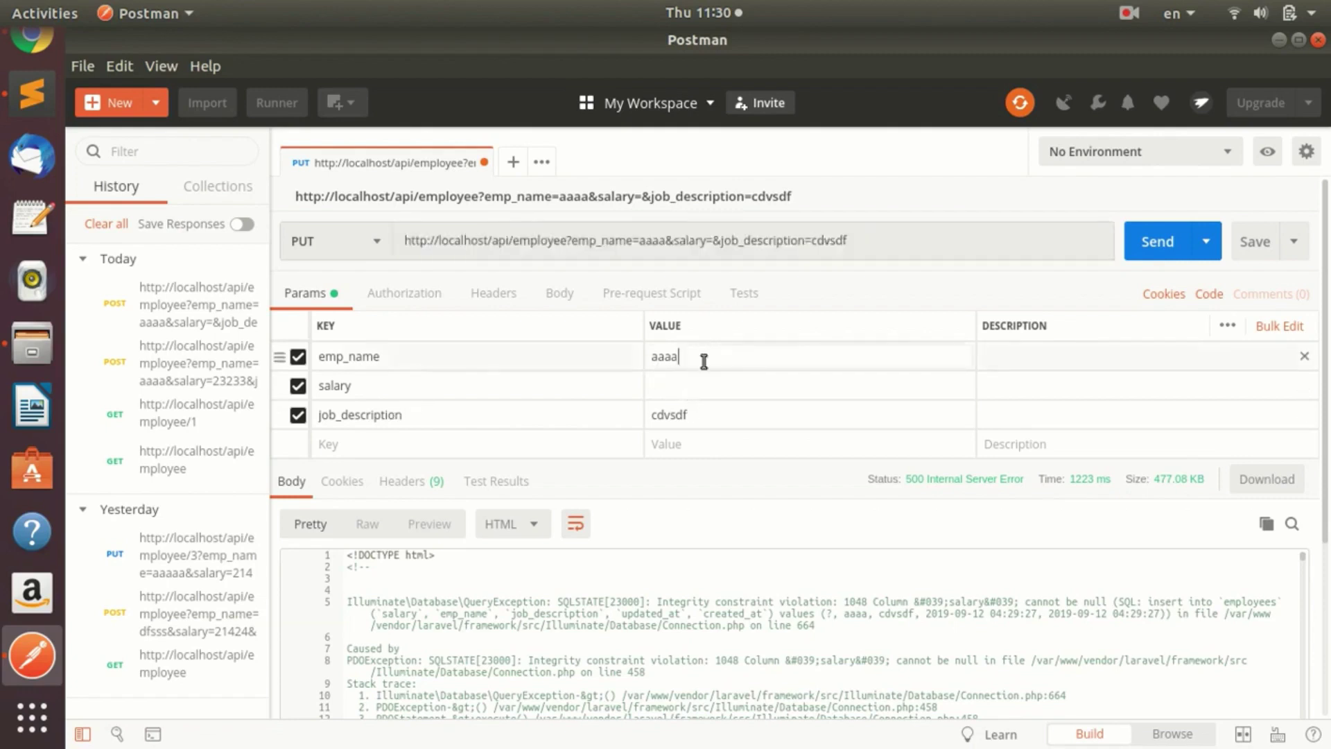
key(BackSpace)
key(BackSpace)
key(BackSpace)
key(BackSpace)
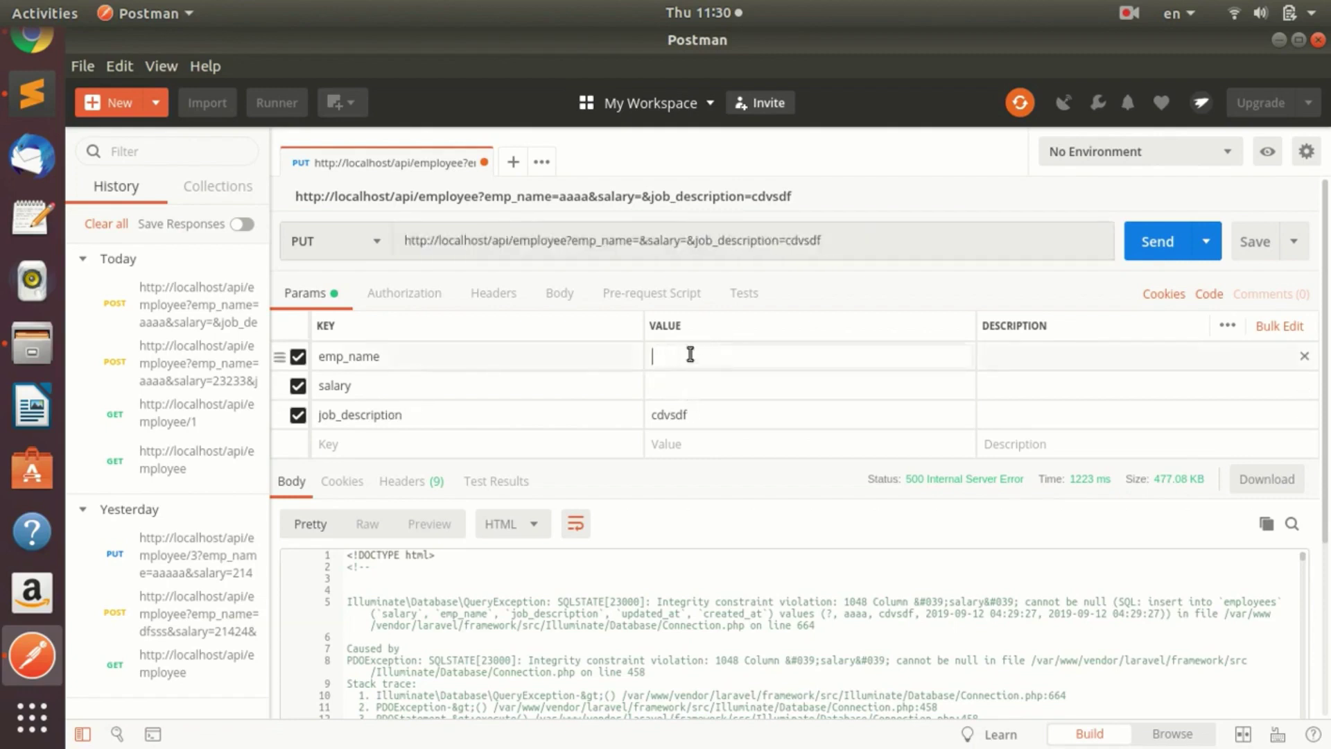
text(bbbbb)
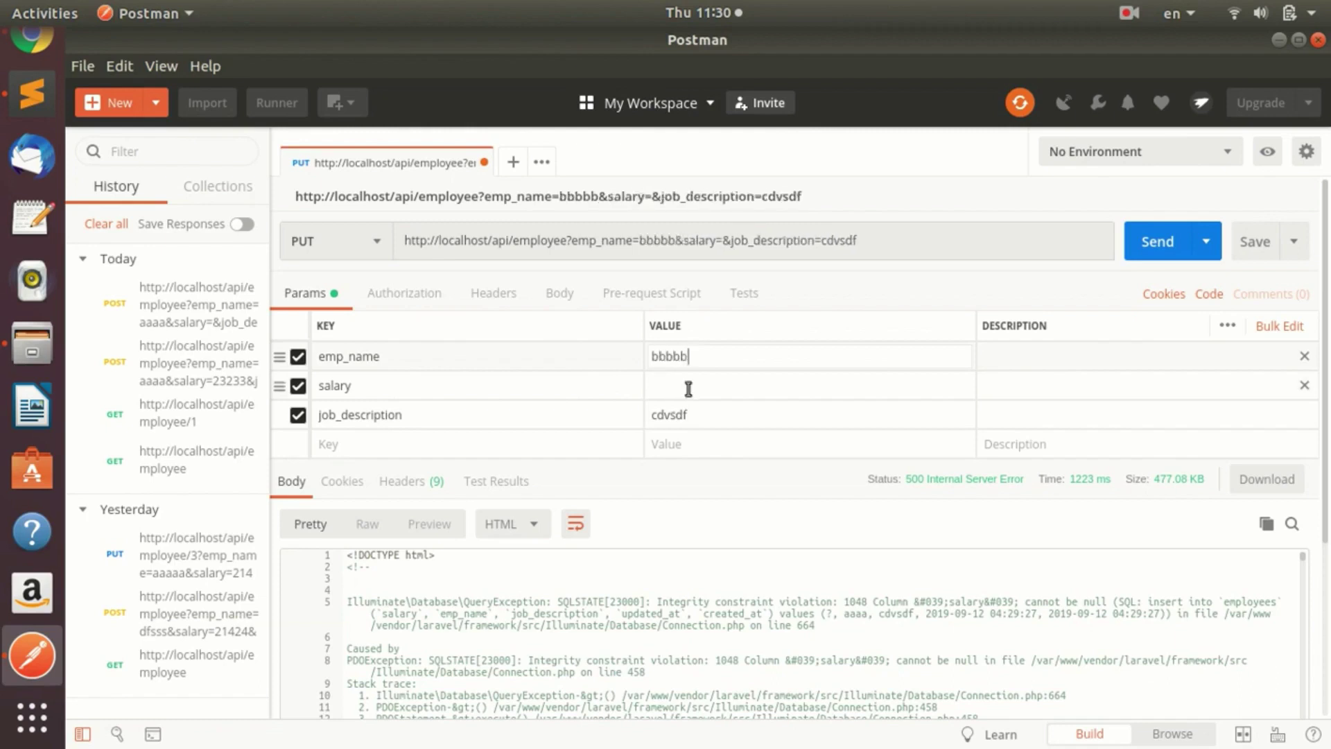
click(691, 385)
text(2133)
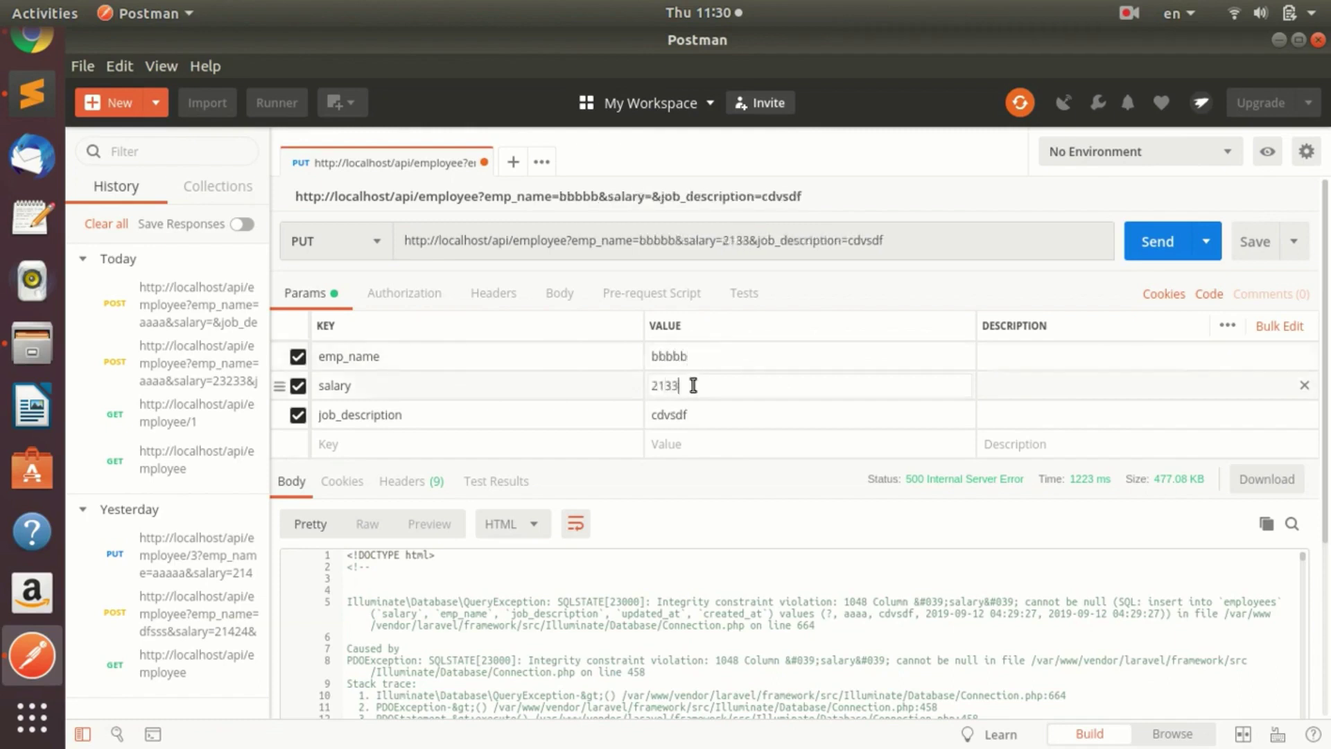
text(32123)
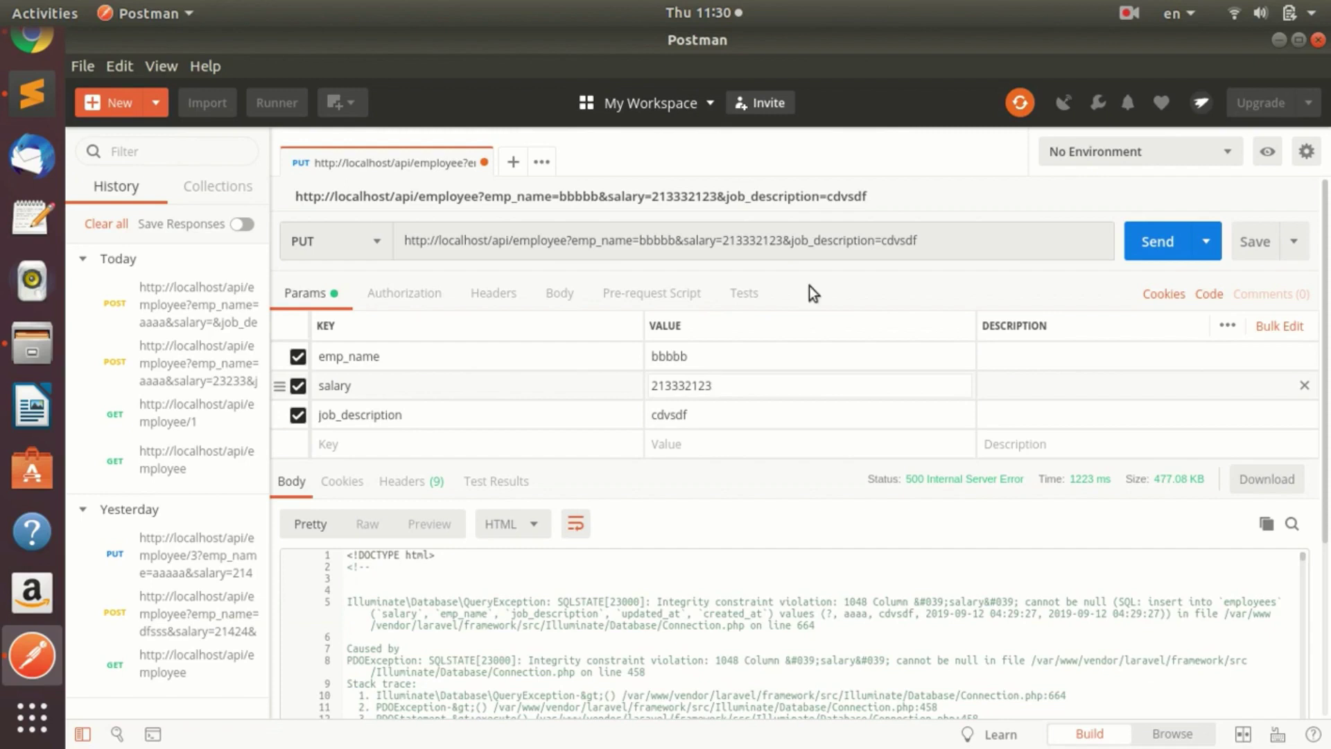
Add /4 after employee in the request URL and send the PUT request to update that record.
click(573, 240)
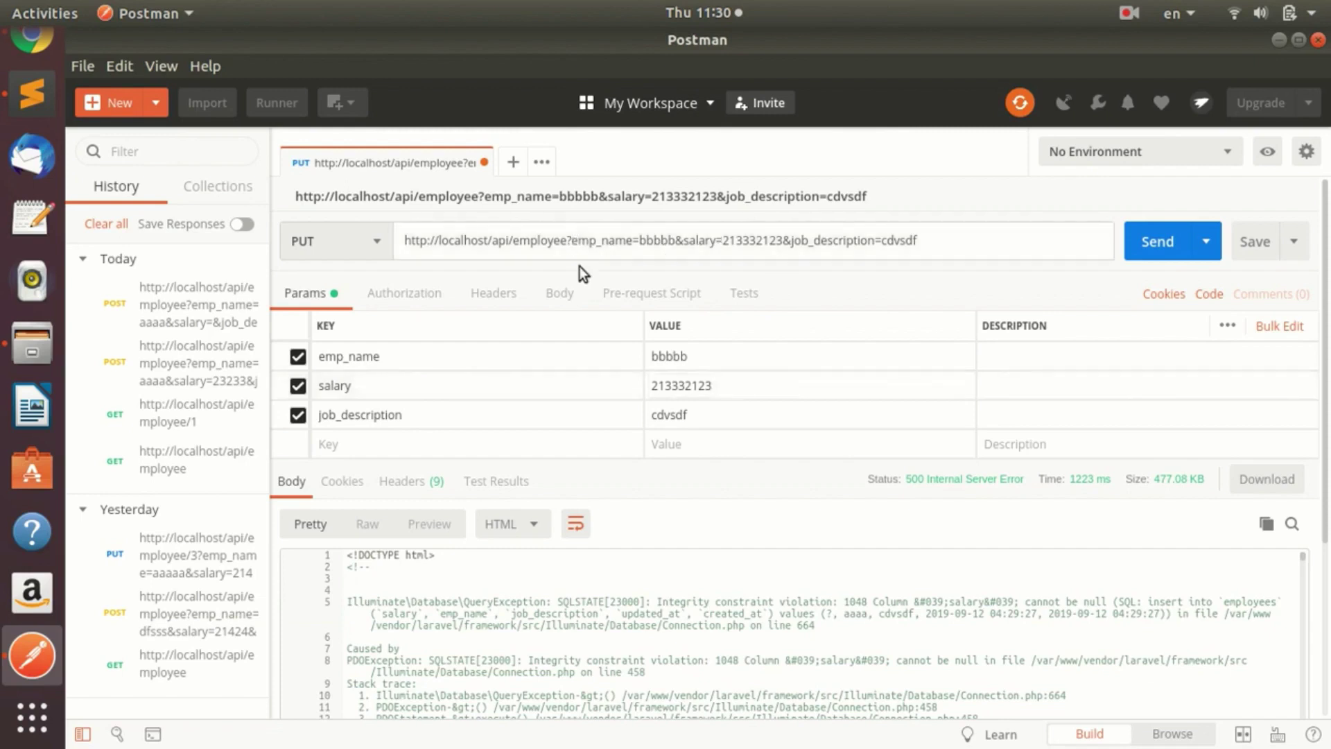
text(/)
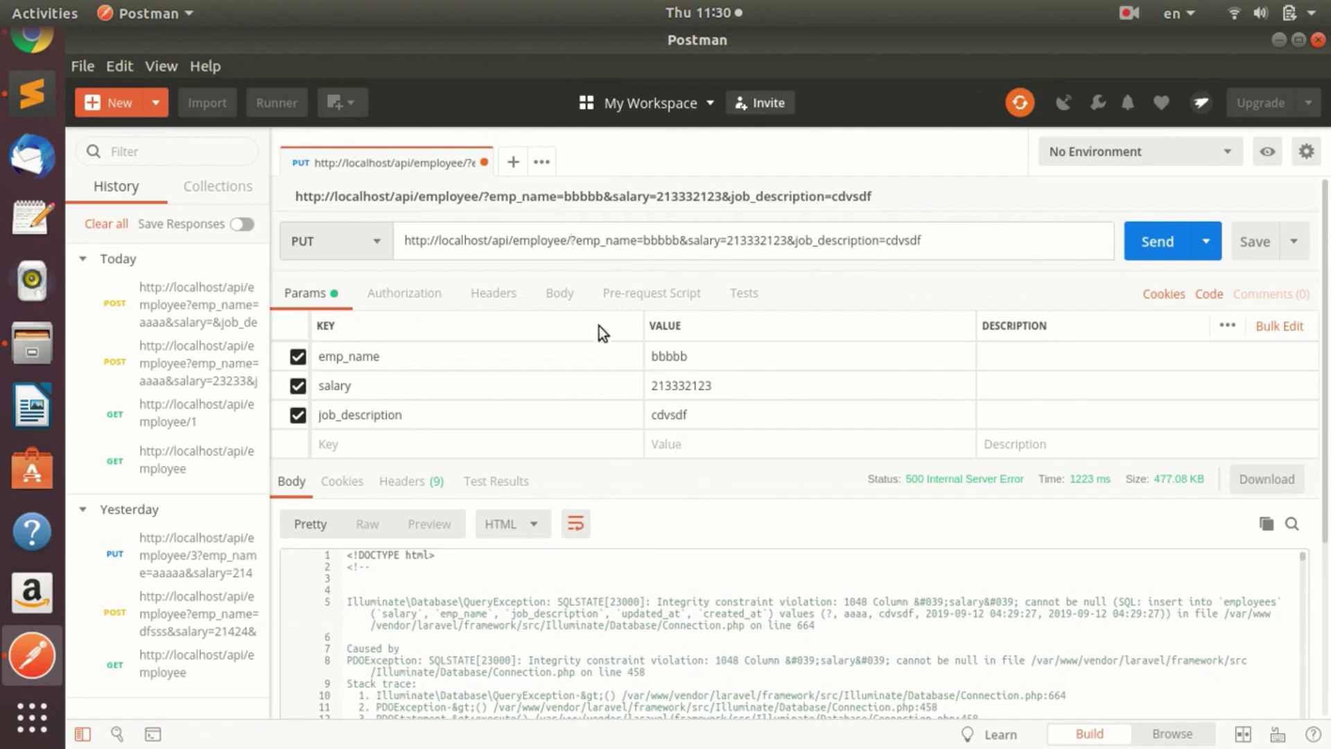
text(4)
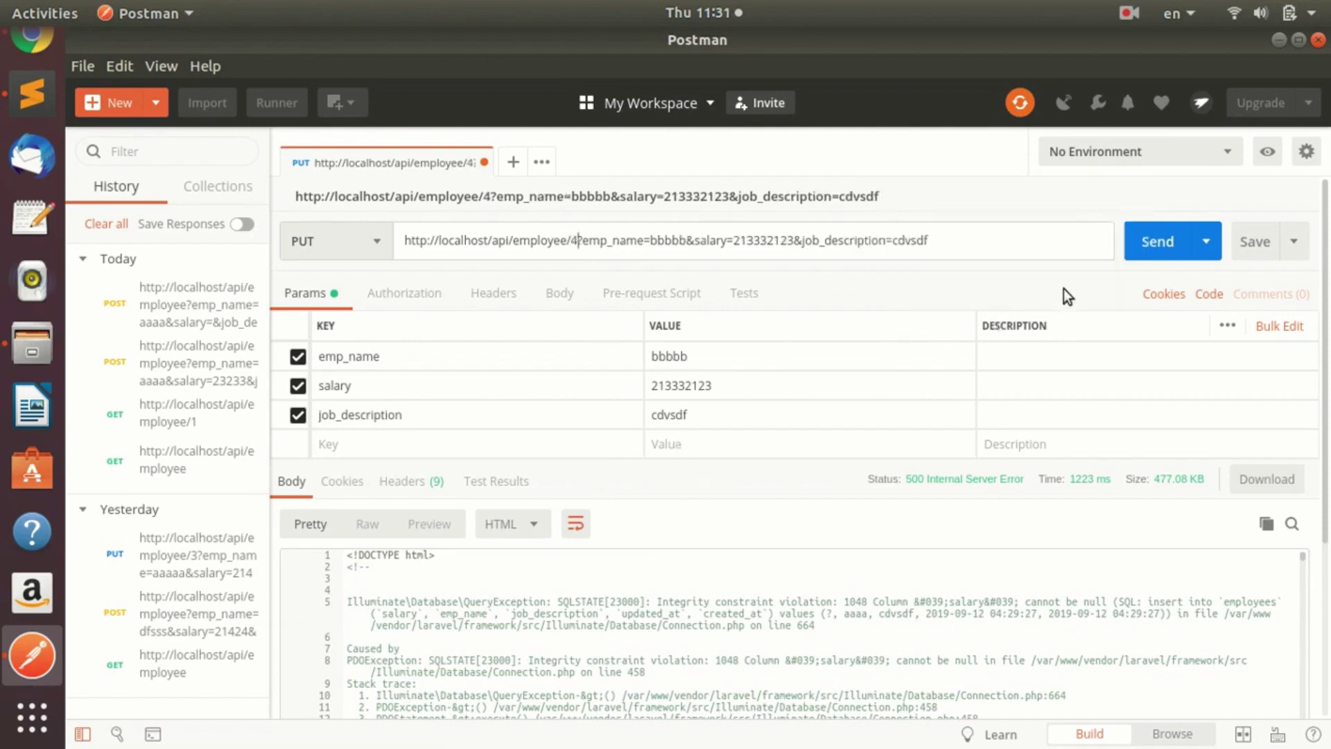
click(1169, 257)
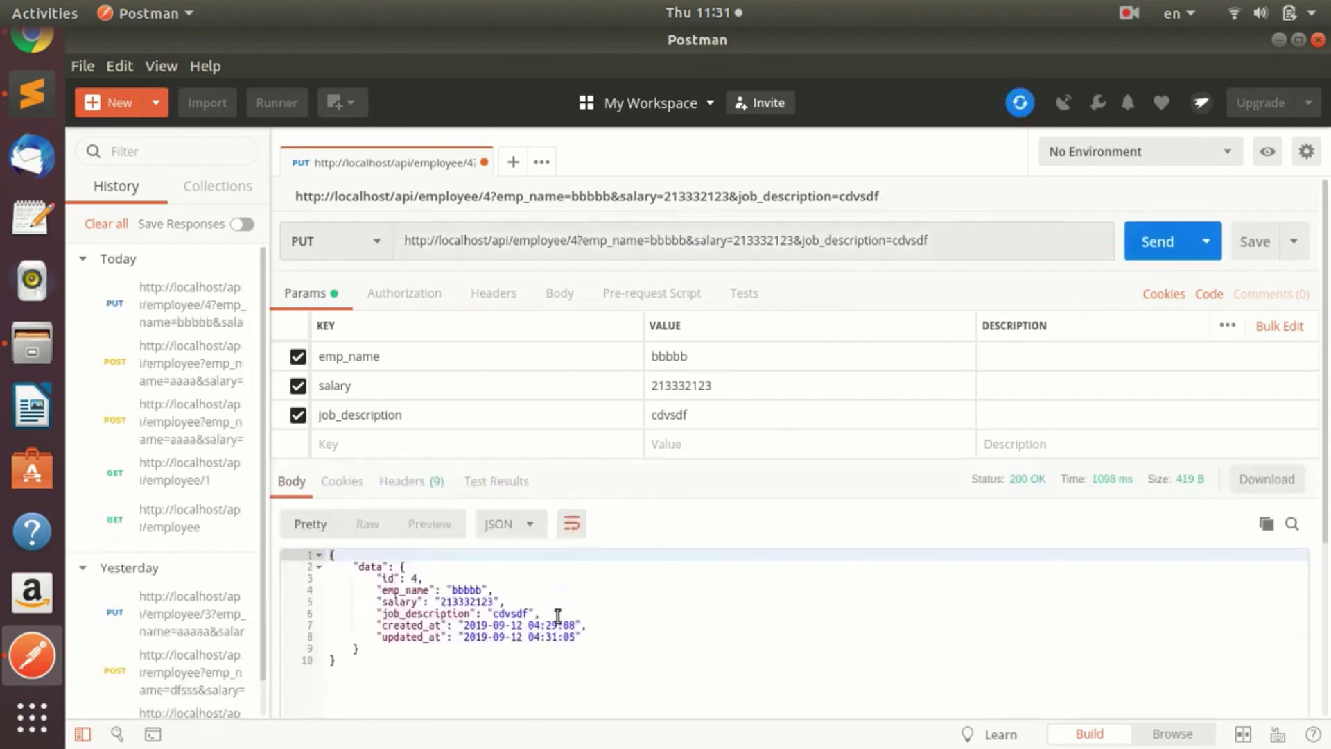
Review how the emp_name key and its value appear in the request URL's query string.
drag(584, 241, 620, 242)
click(620, 241)
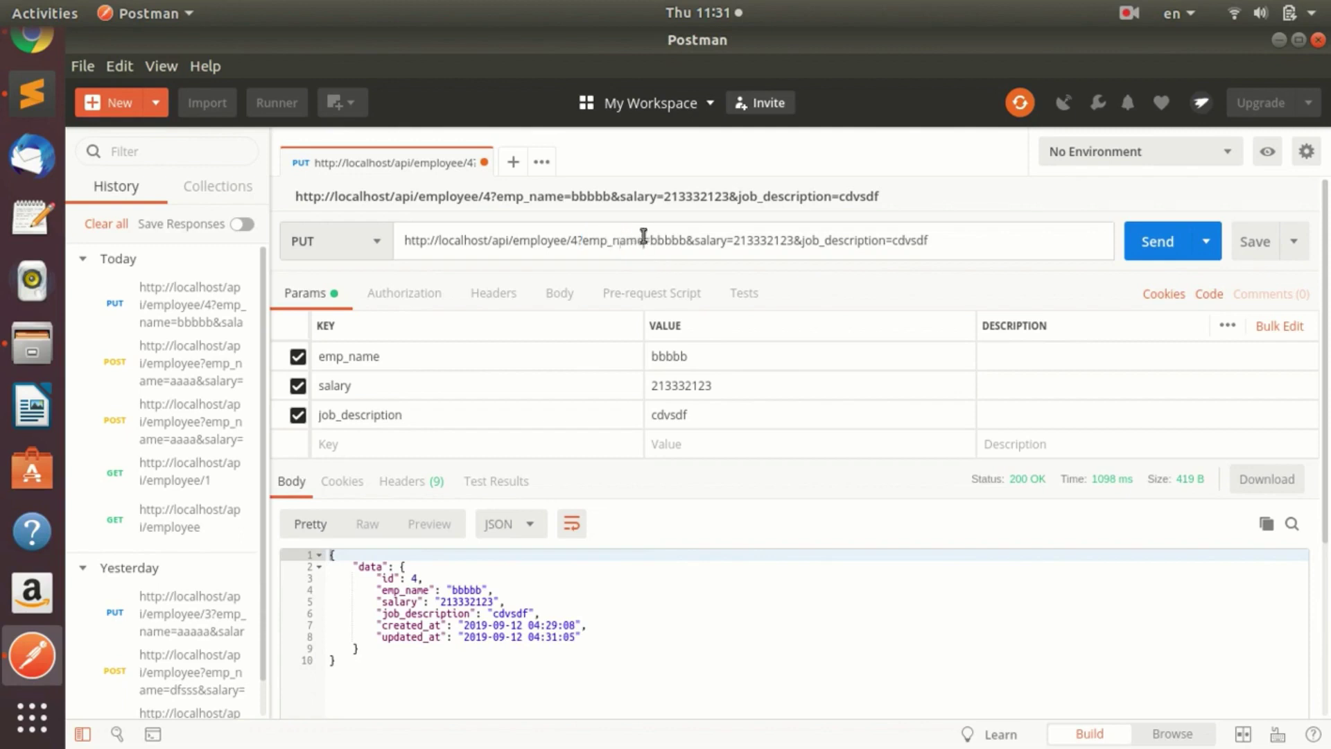
click(347, 356)
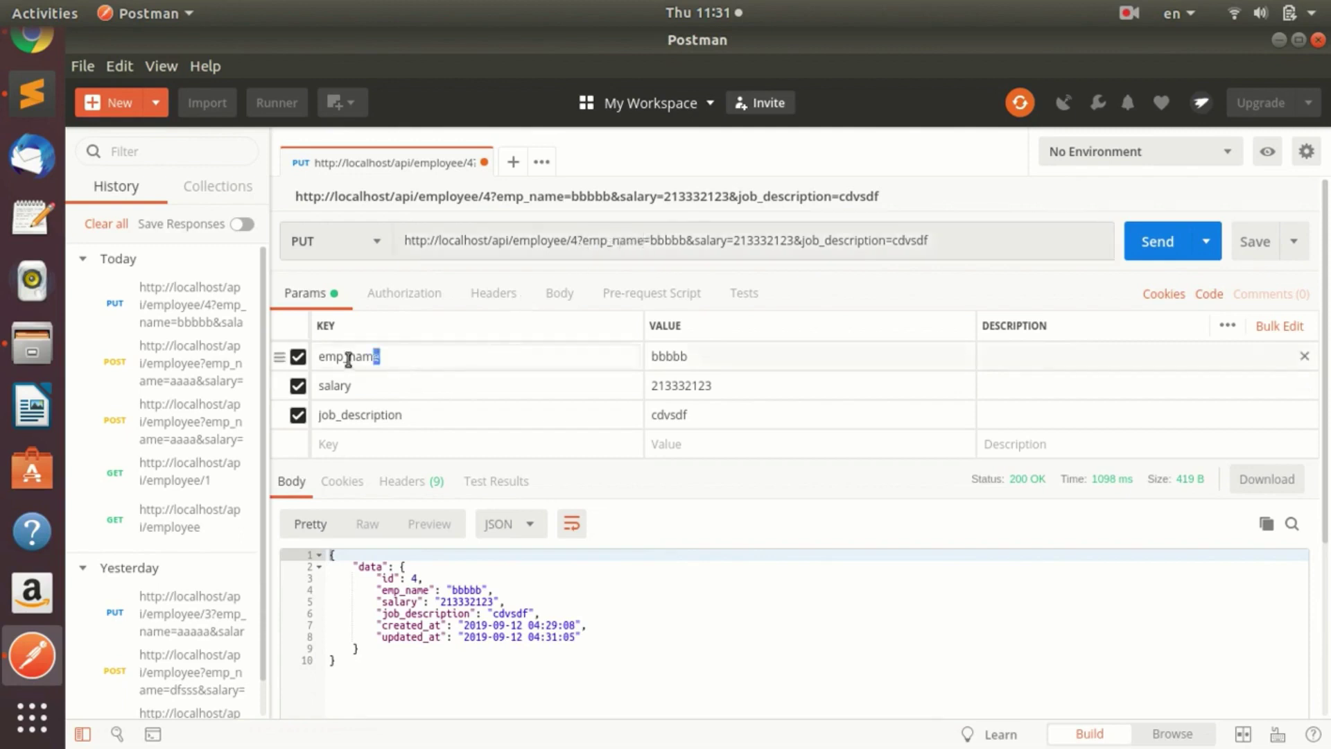
double_click(347, 357)
click(665, 244)
double_click(666, 244)
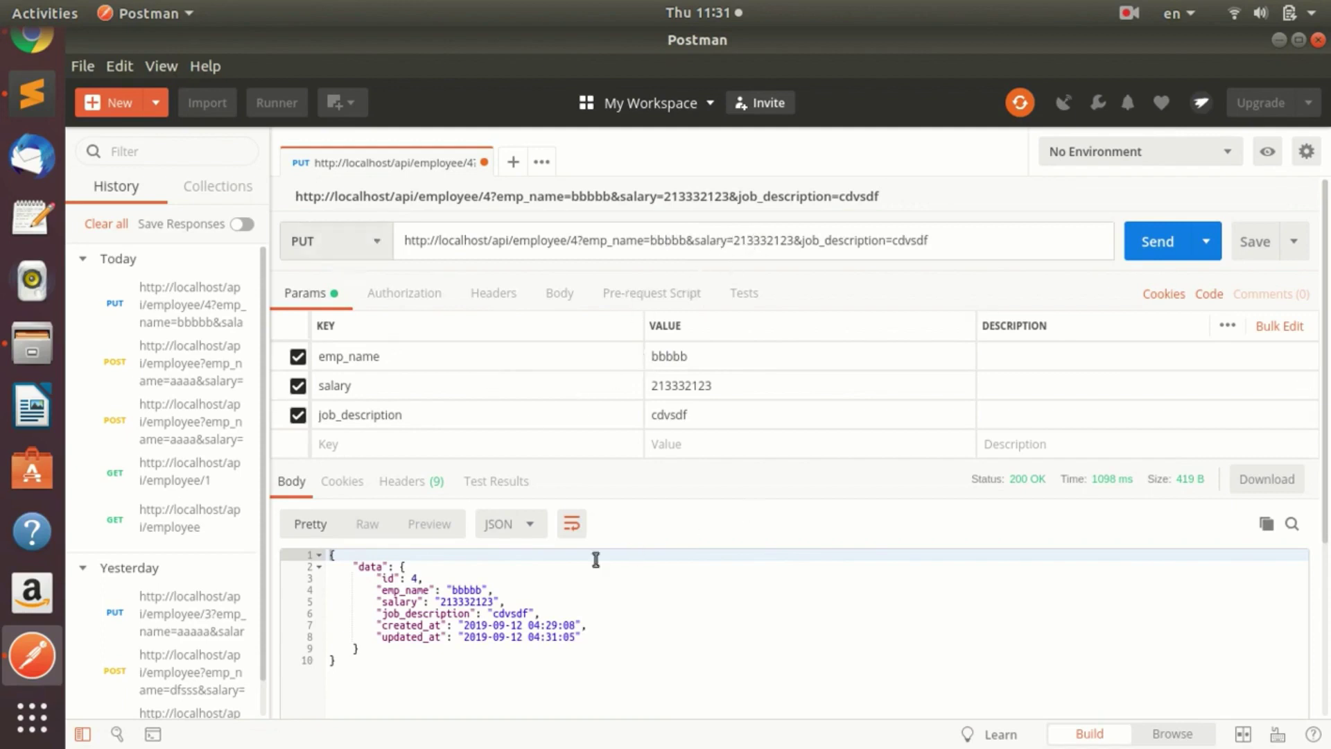
click(378, 241)
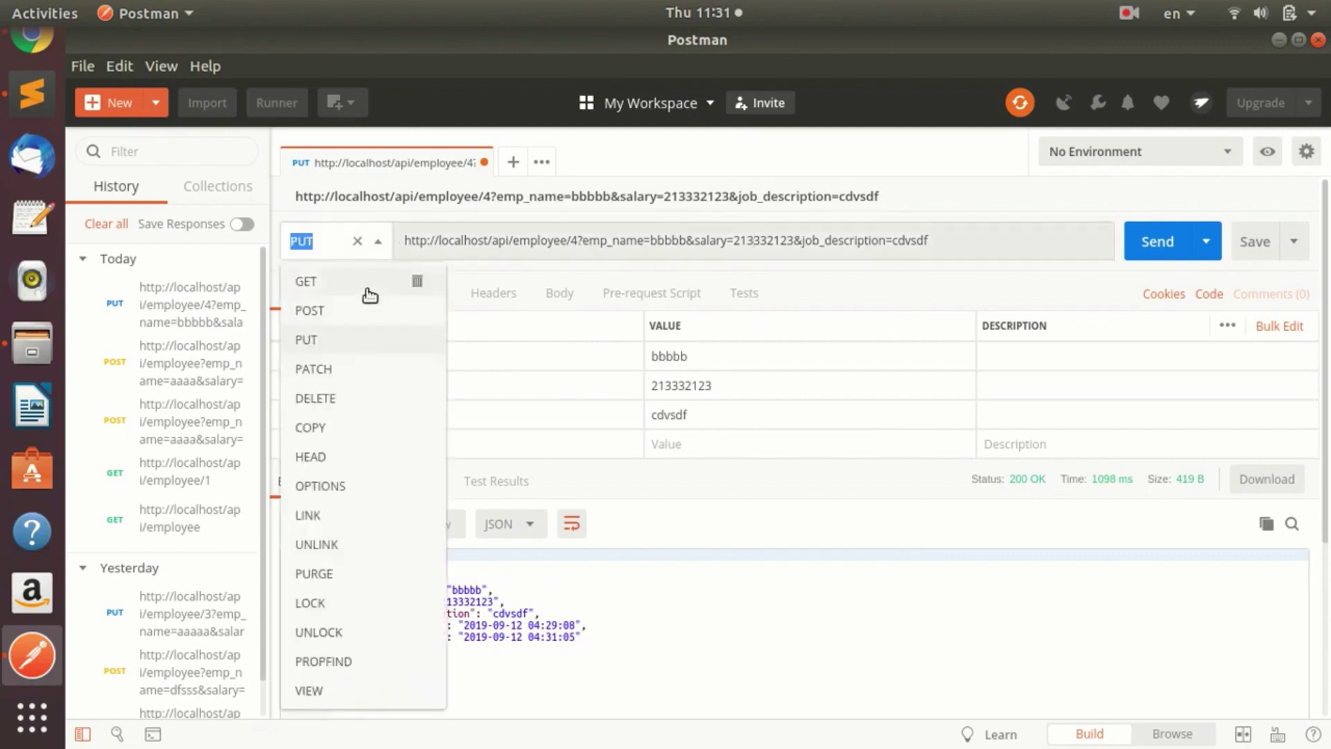
click(370, 285)
drag(947, 236, 570, 248)
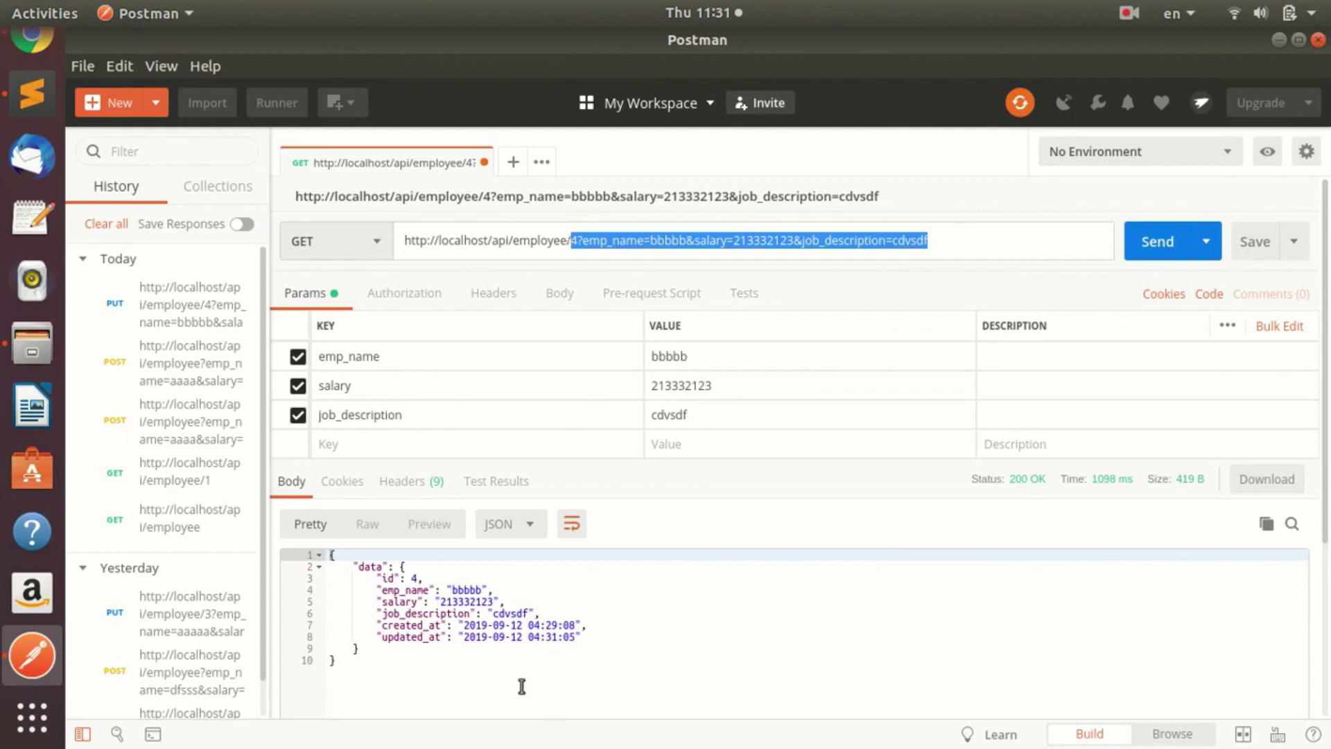
drag(449, 590, 479, 600)
click(543, 614)
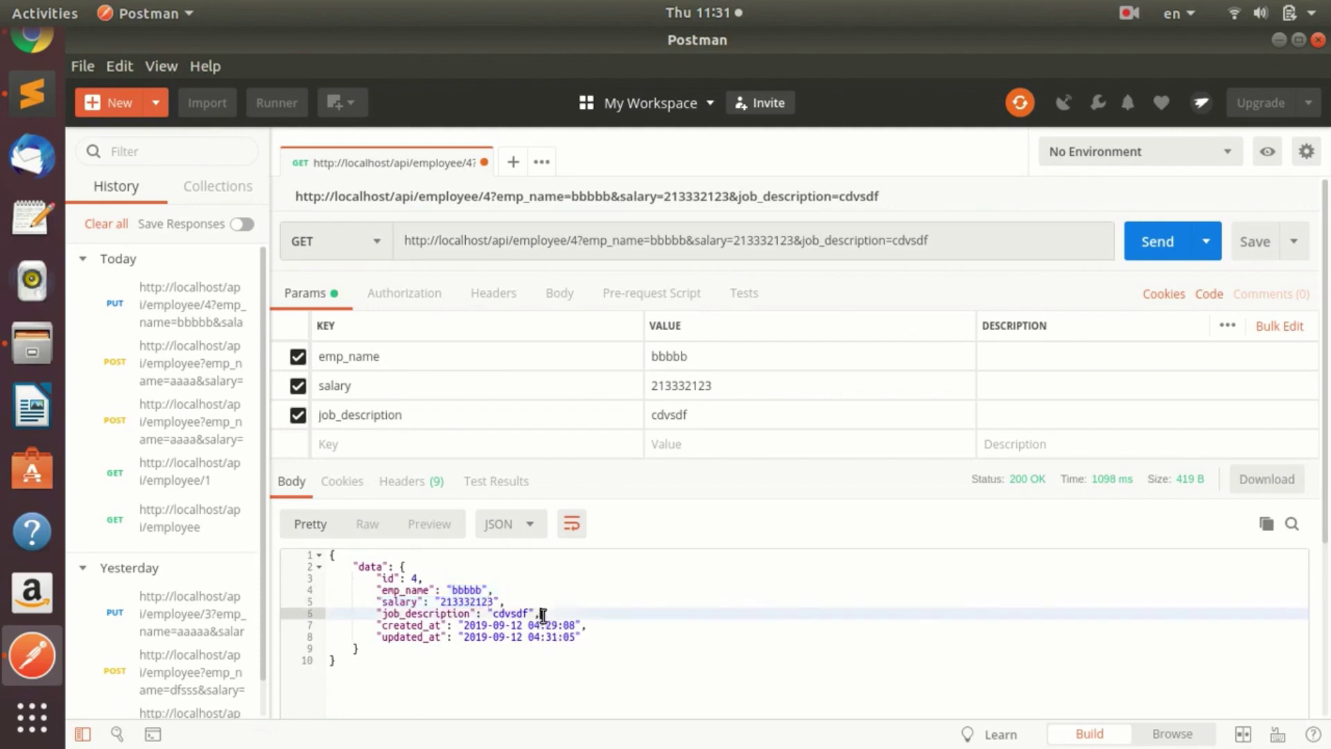
click(379, 243)
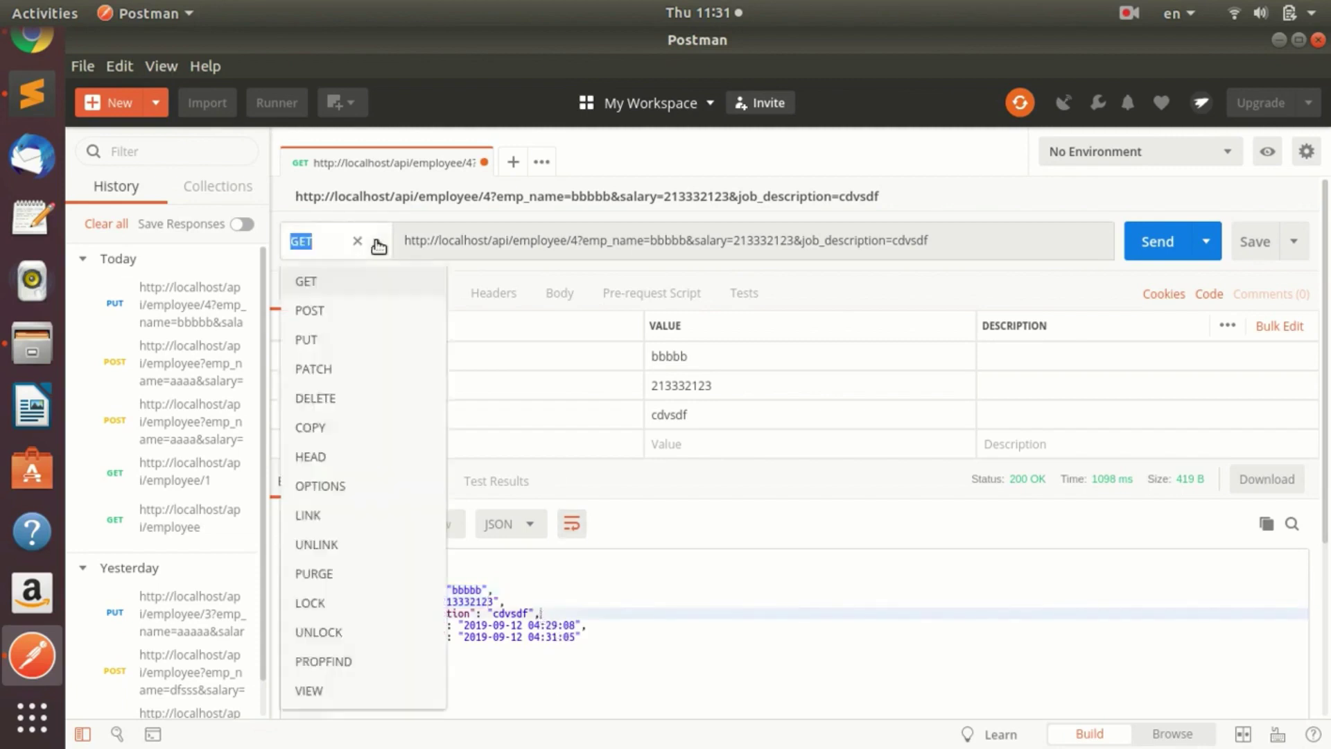
click(348, 402)
mouse_move(941, 244)
mouse_down()
mouse_move(579, 240)
mouse_move(779, 235)
mouse_move(944, 253)
mouse_up()
click(583, 239)
key(BackSpace)
key(BackSpace)
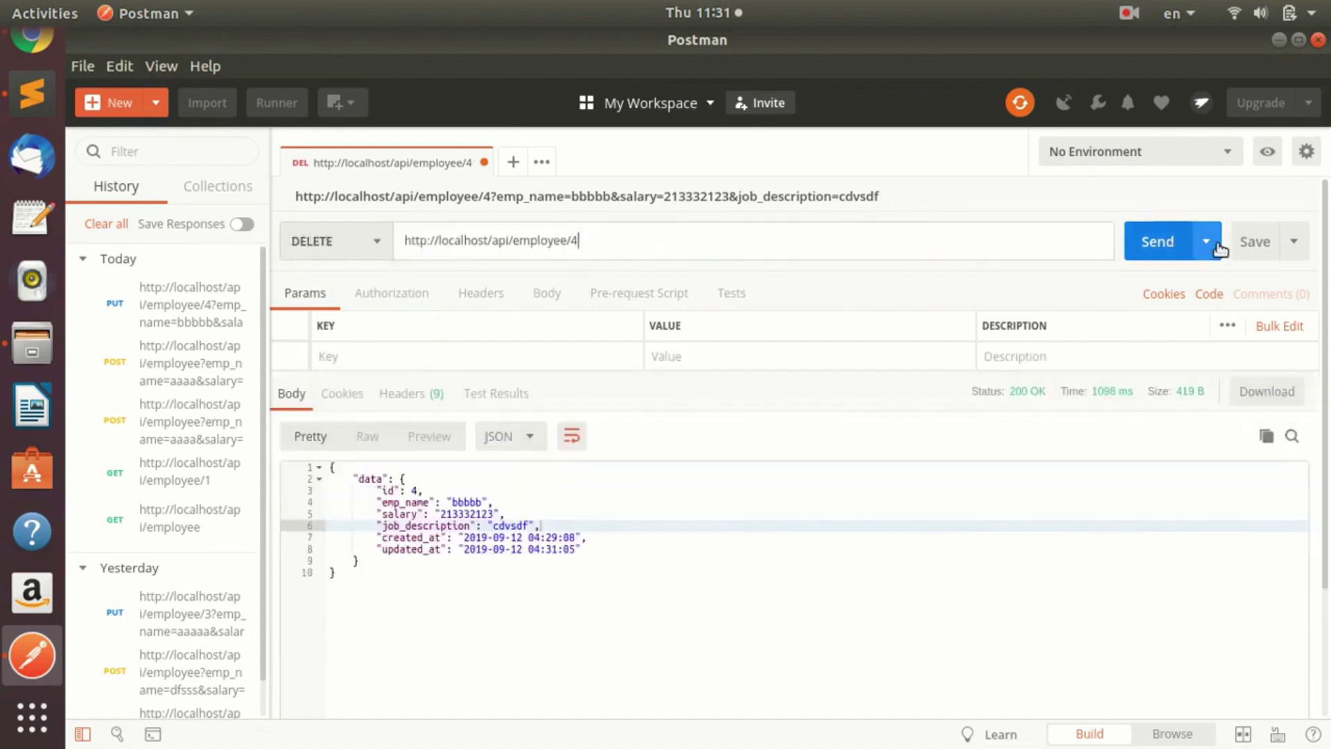
click(1158, 242)
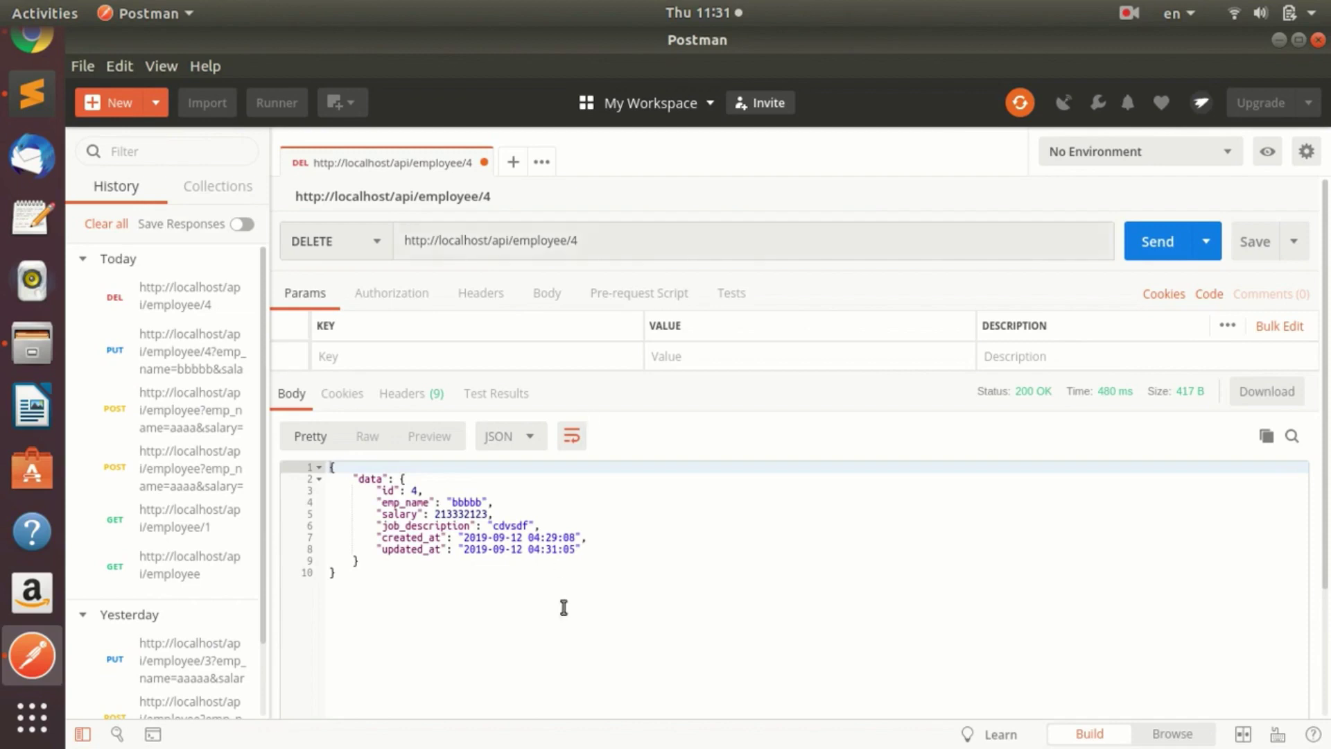
click(467, 603)
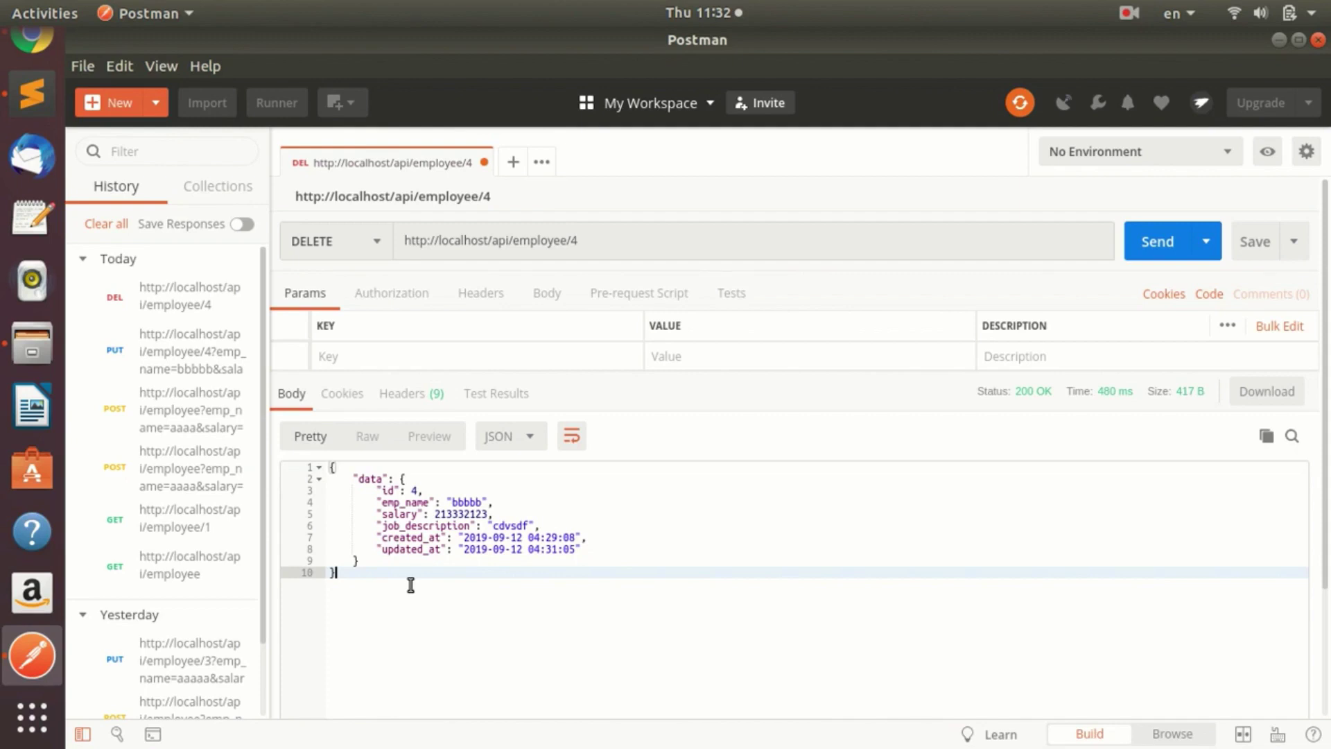
click(1166, 242)
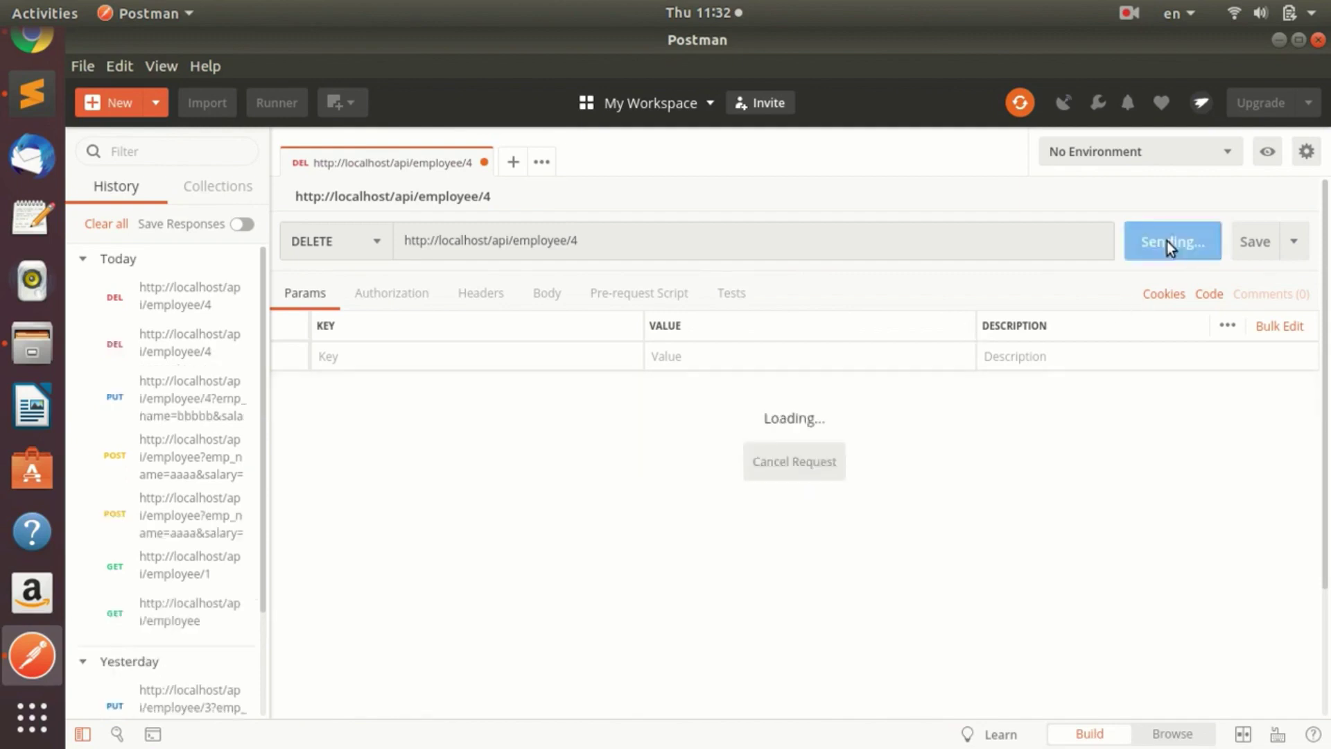
scroll(621, 581, down, 2)
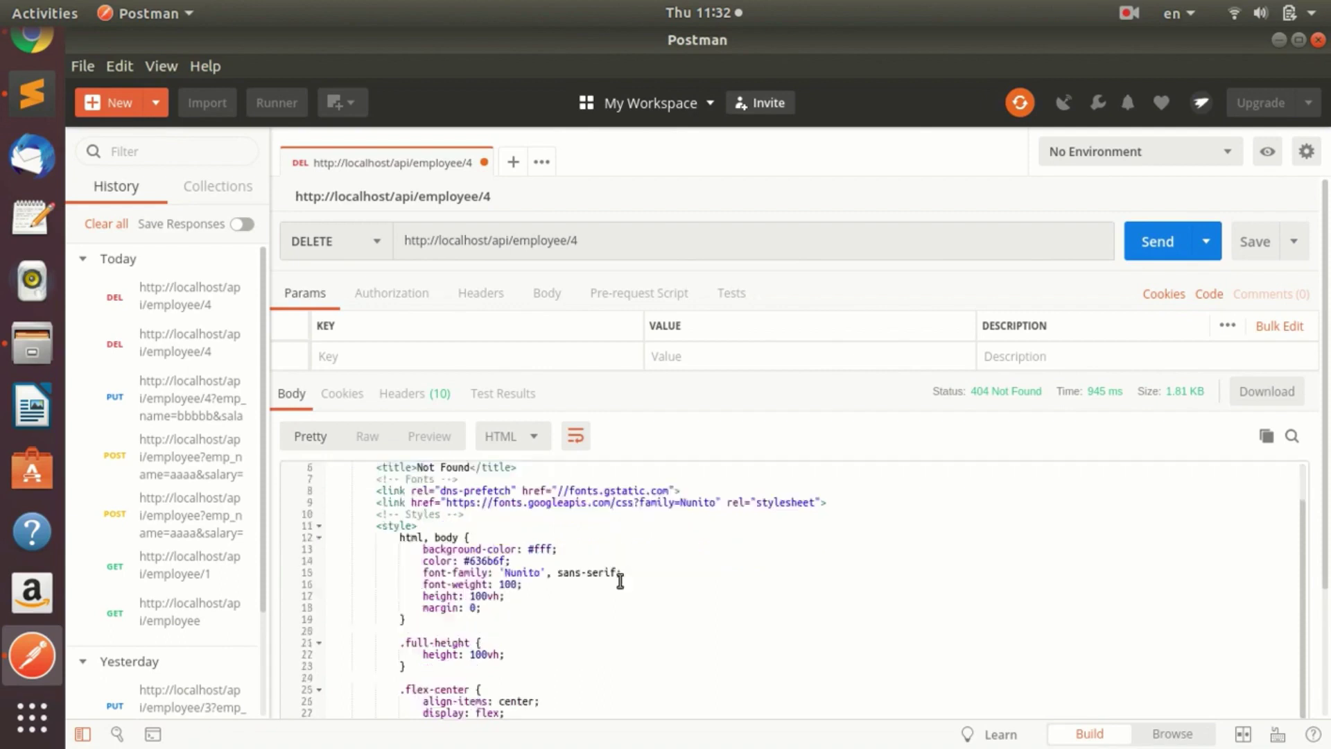
scroll(620, 580, down, 5)
scroll(621, 582, up, 7)
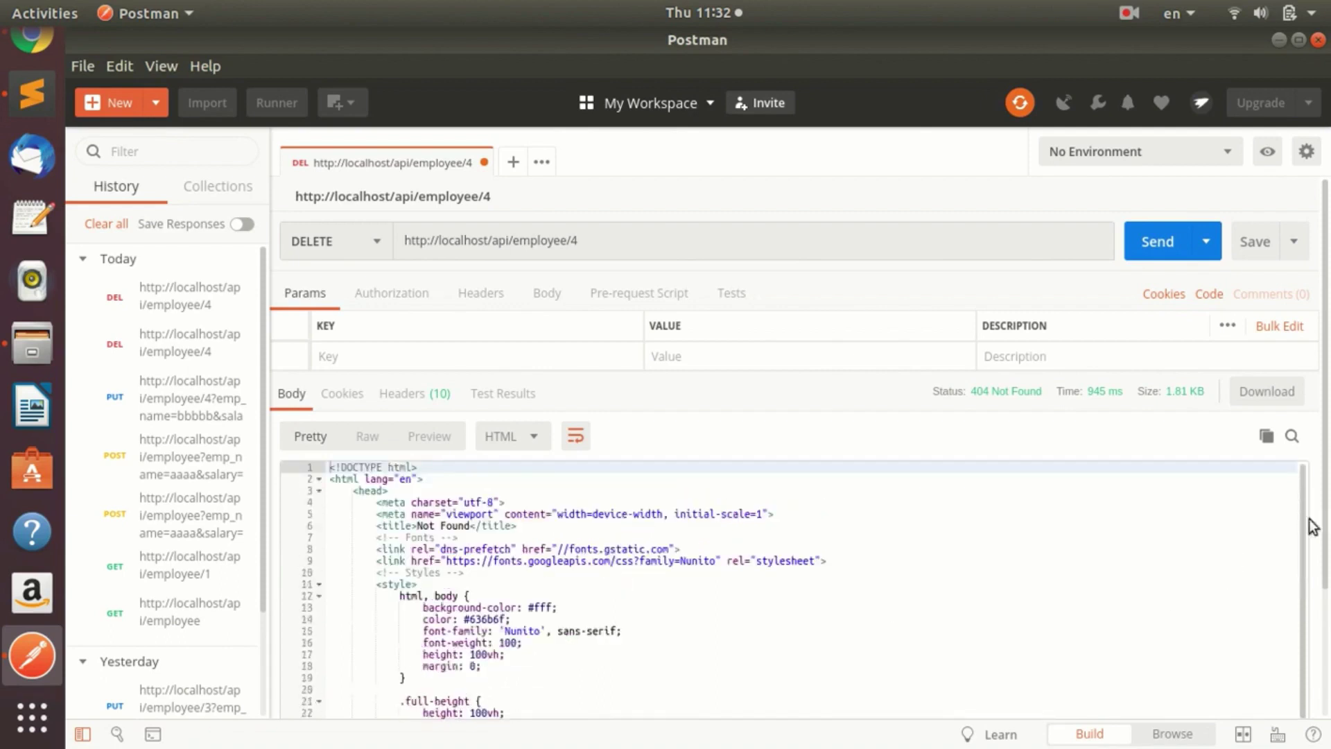
drag(1295, 526, 1253, 544)
scroll(790, 659, down, 10)
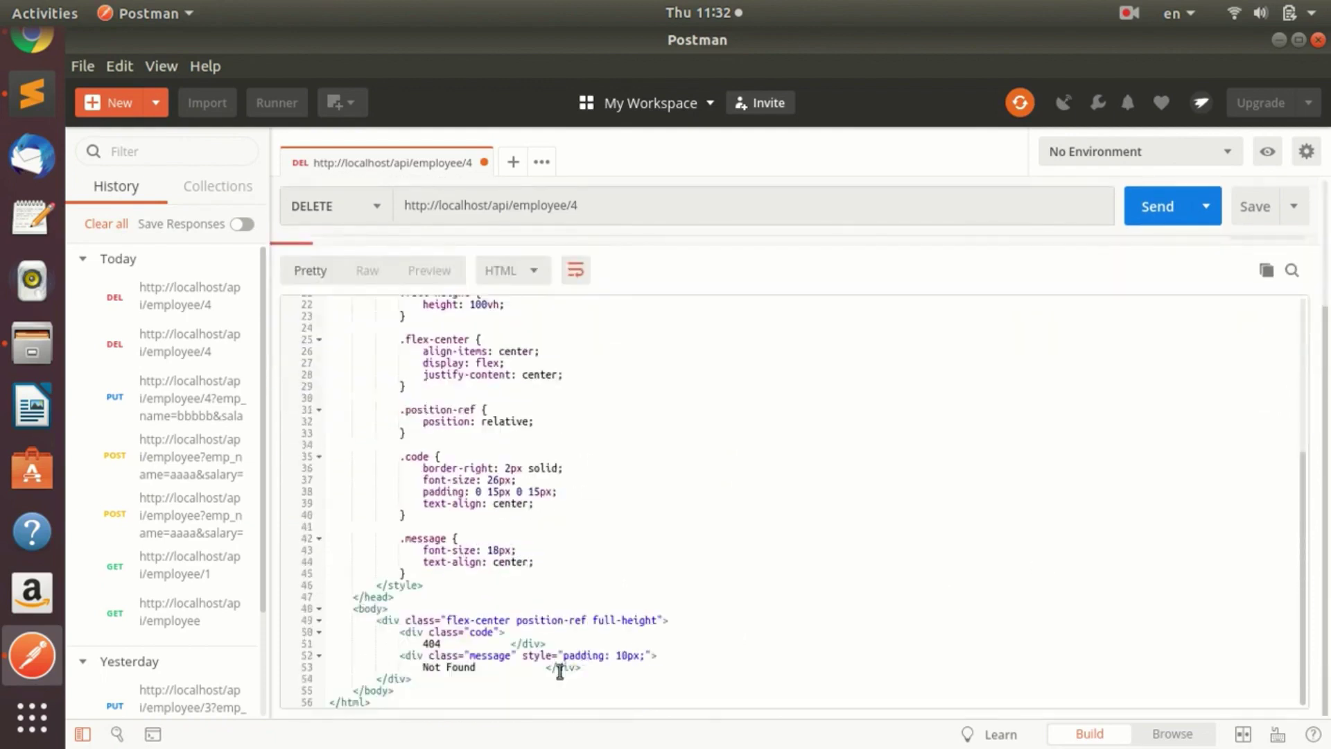
Examine the code and message elements in the HTML response body, and show the response as a rendered preview.
drag(422, 645, 462, 653)
click(510, 666)
scroll(547, 662, up, 3)
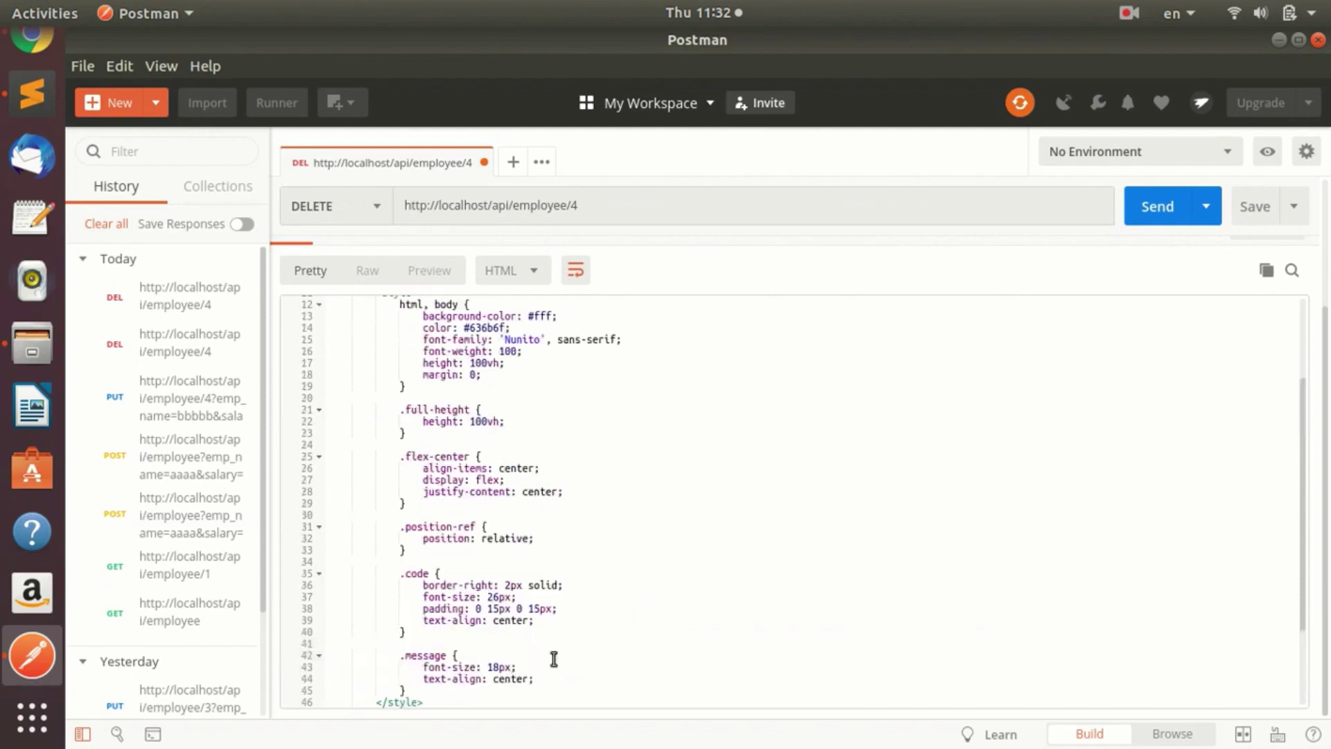
scroll(561, 683, up, 4)
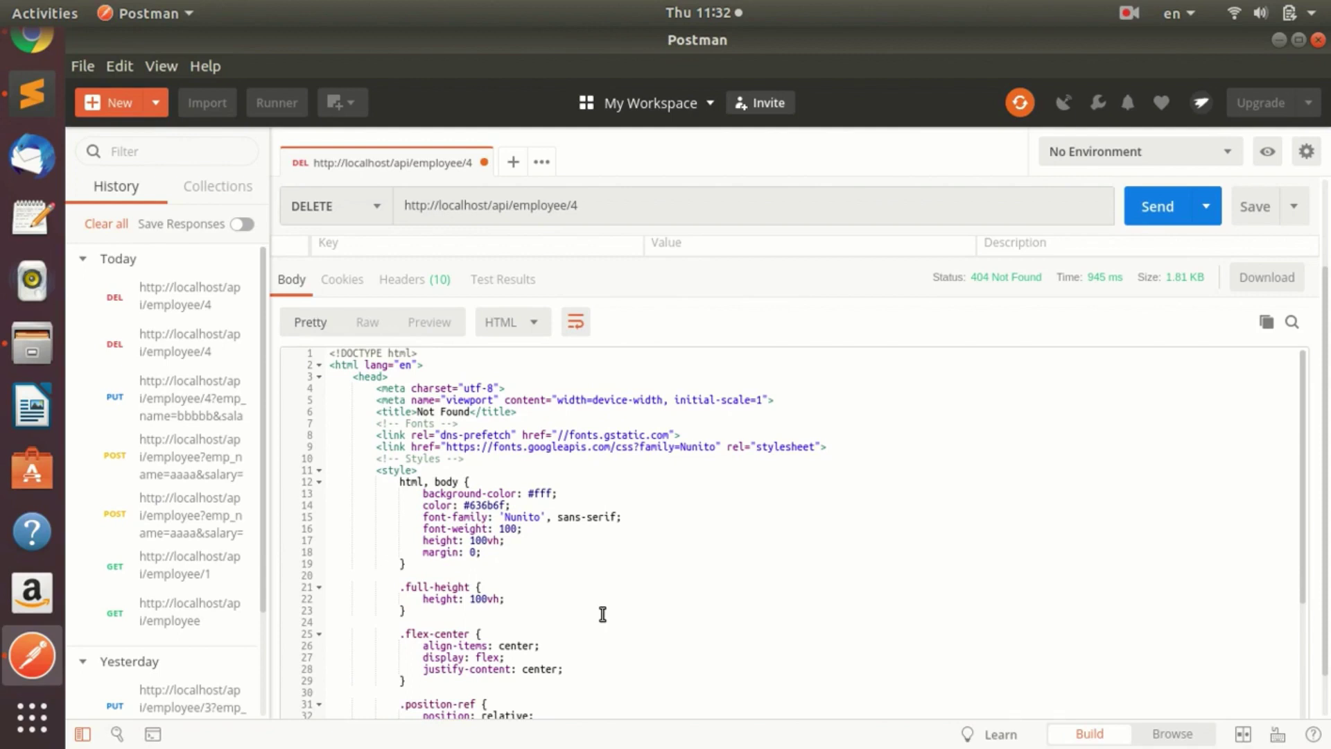
click(429, 322)
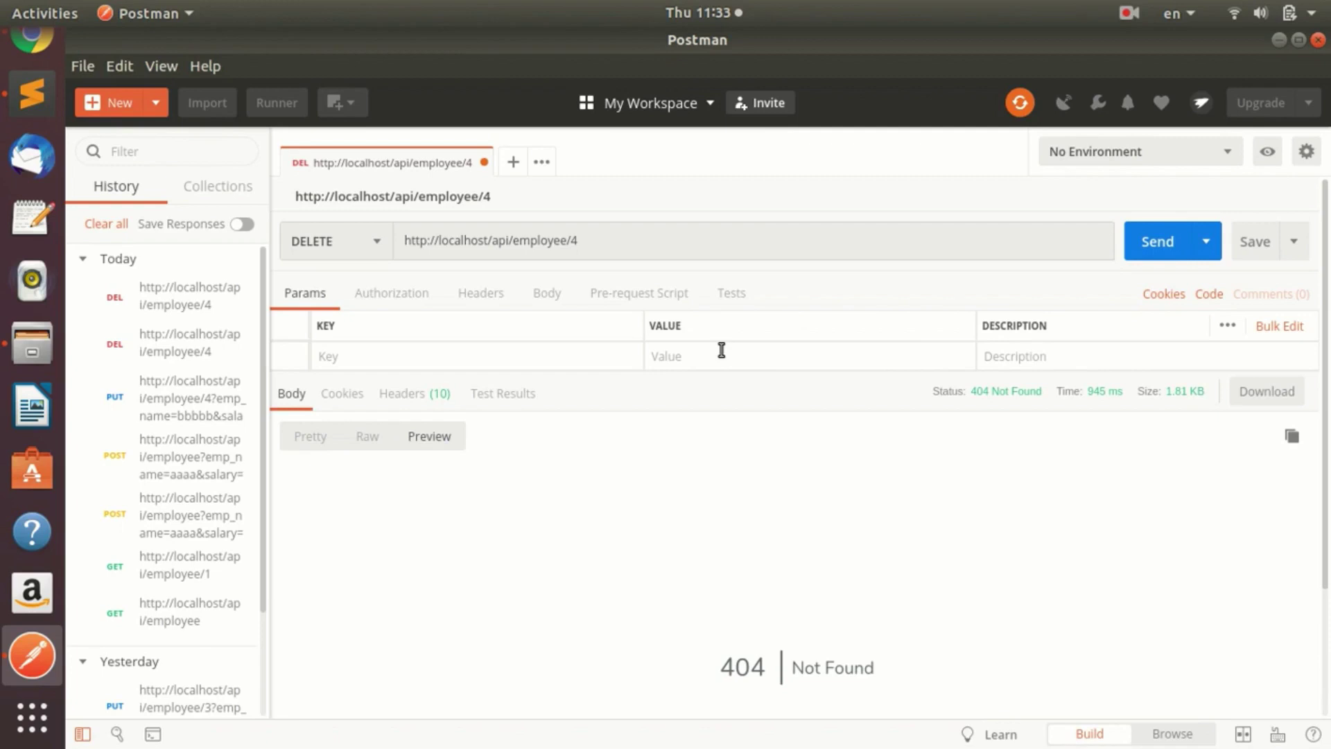
click(619, 247)
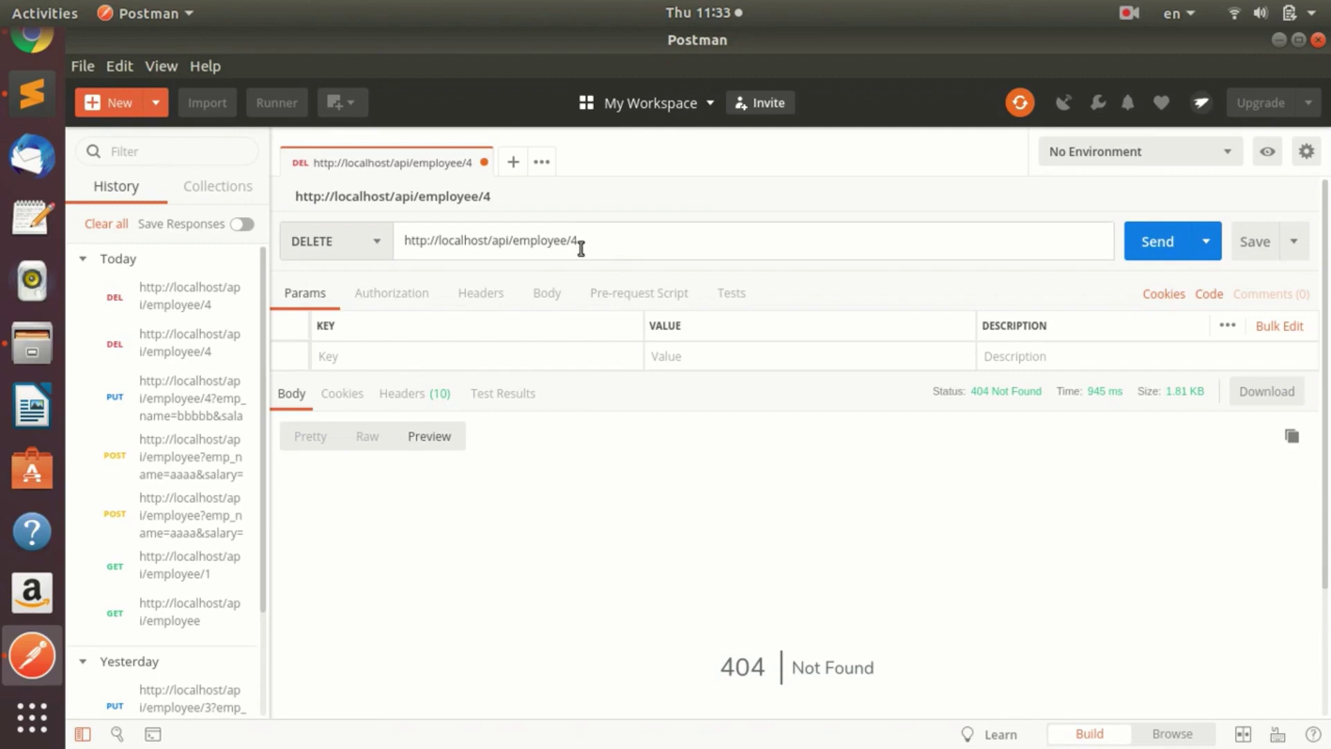
drag(582, 243, 390, 253)
click(633, 241)
click(377, 244)
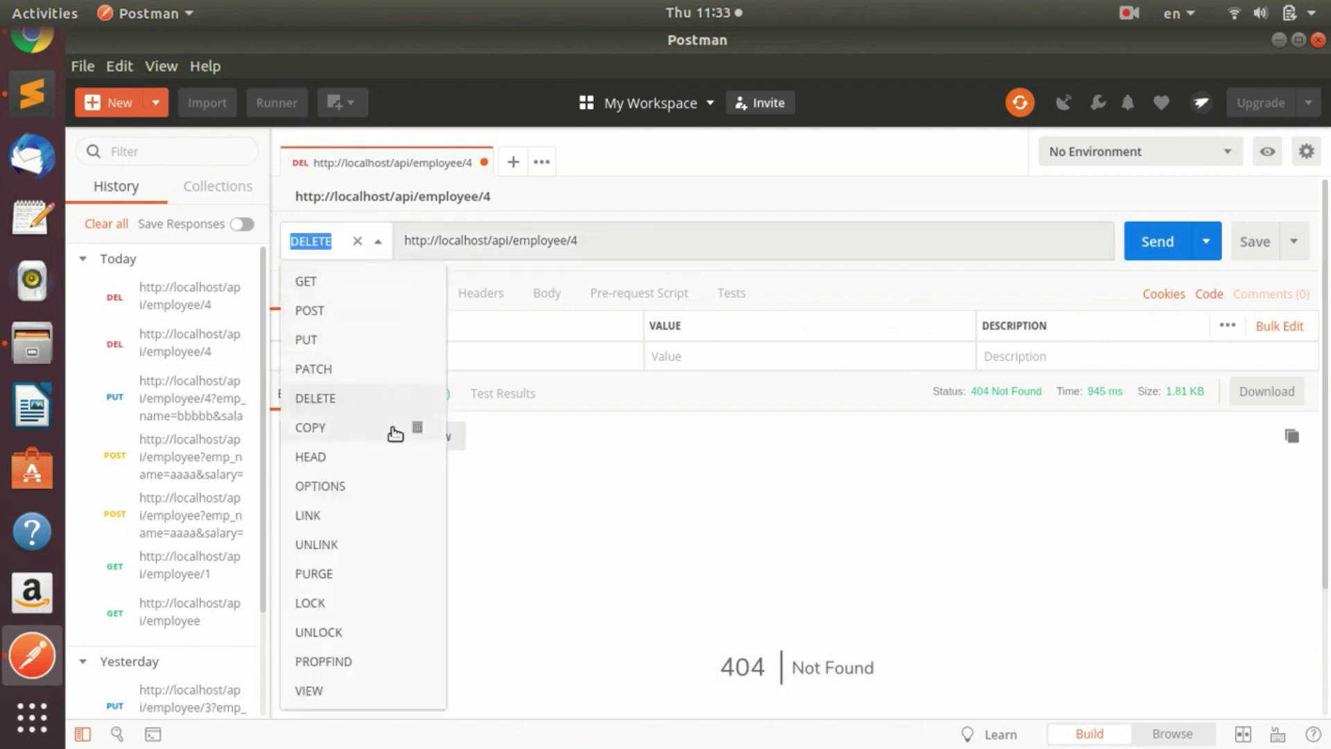
click(358, 374)
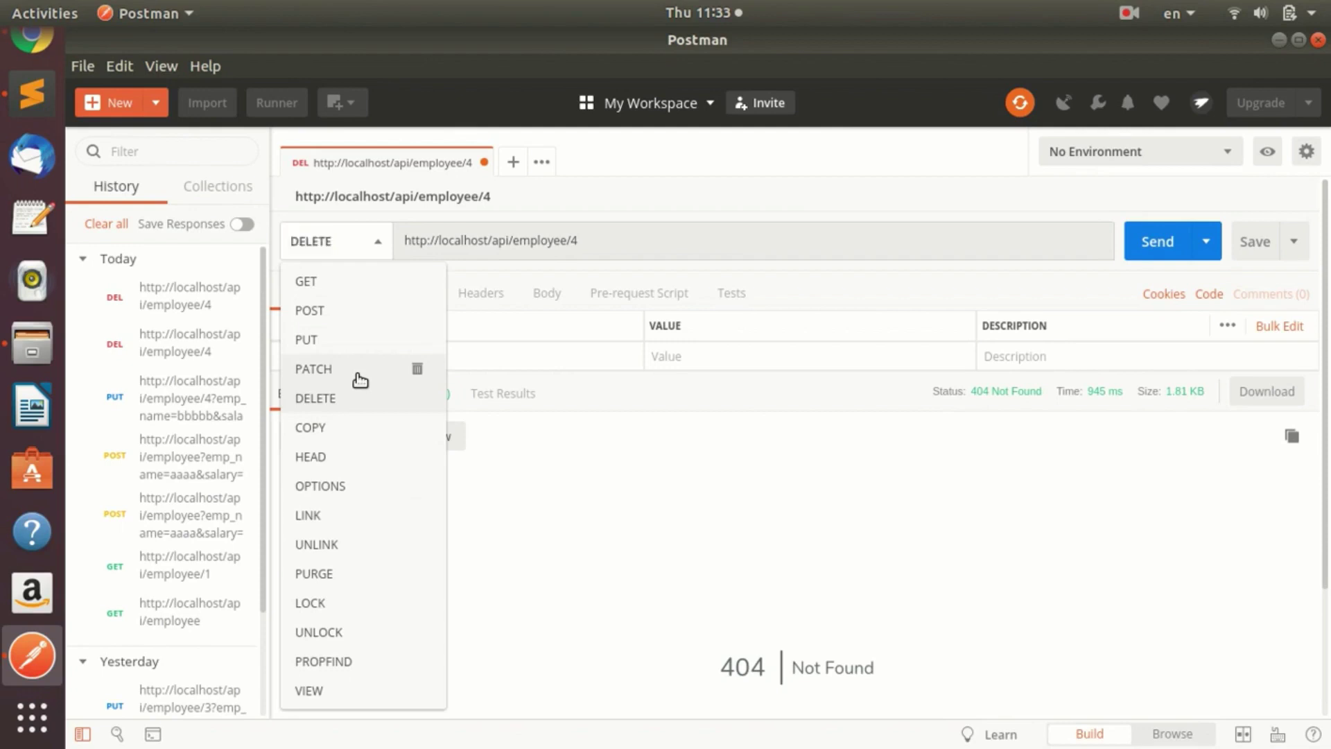
click(707, 232)
key(BackSpace)
key(BackSpace)
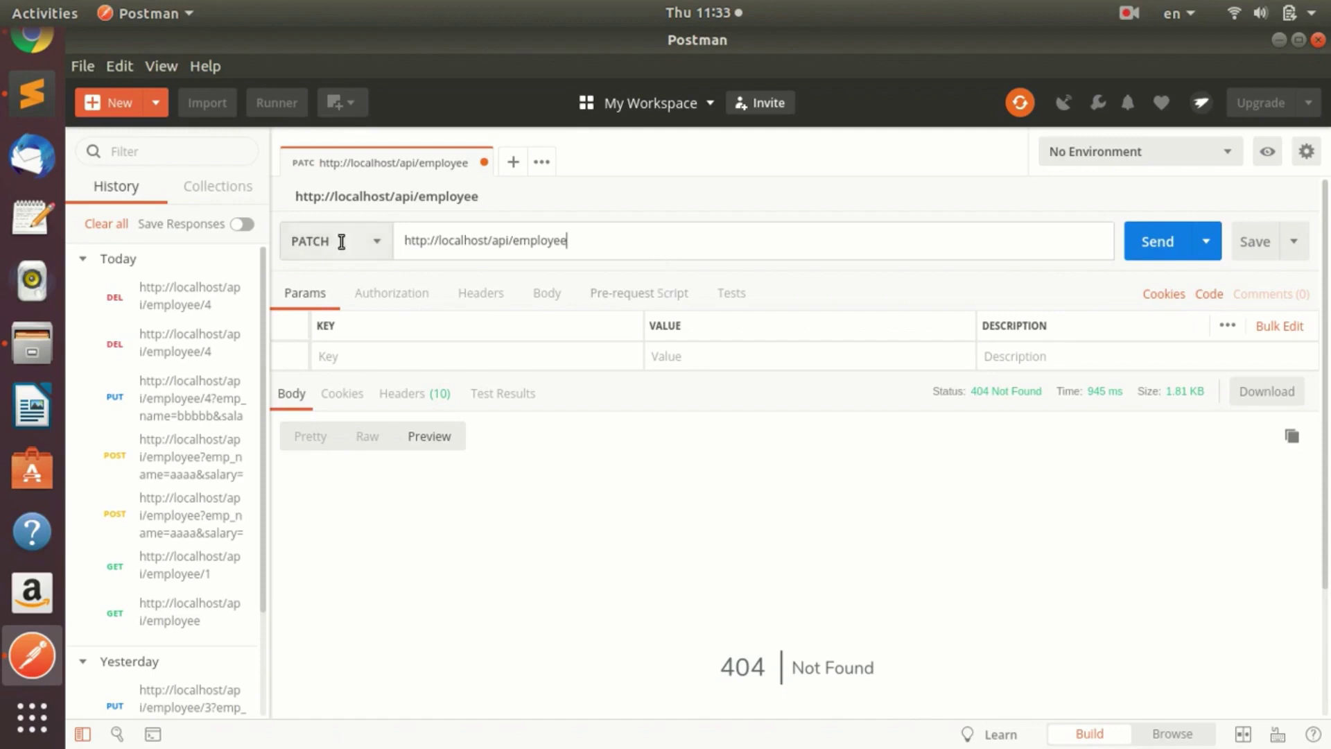
click(380, 257)
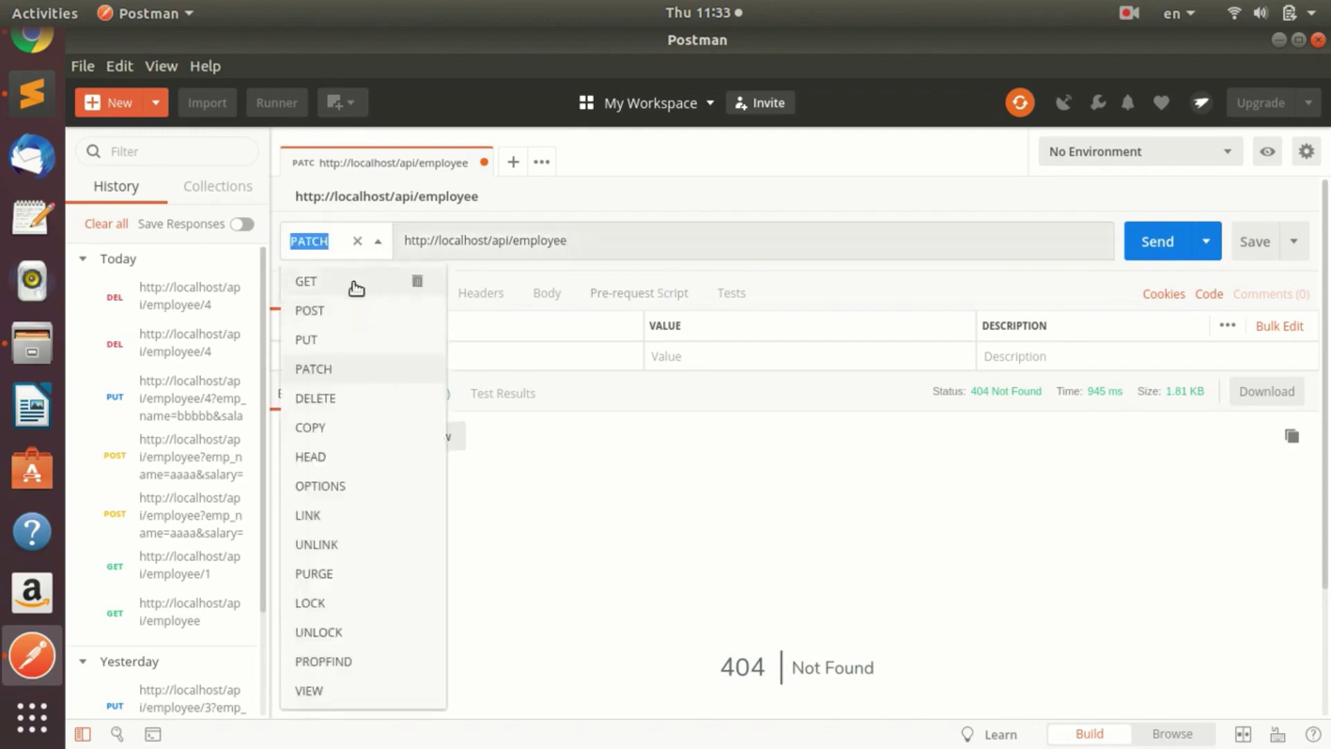
click(356, 284)
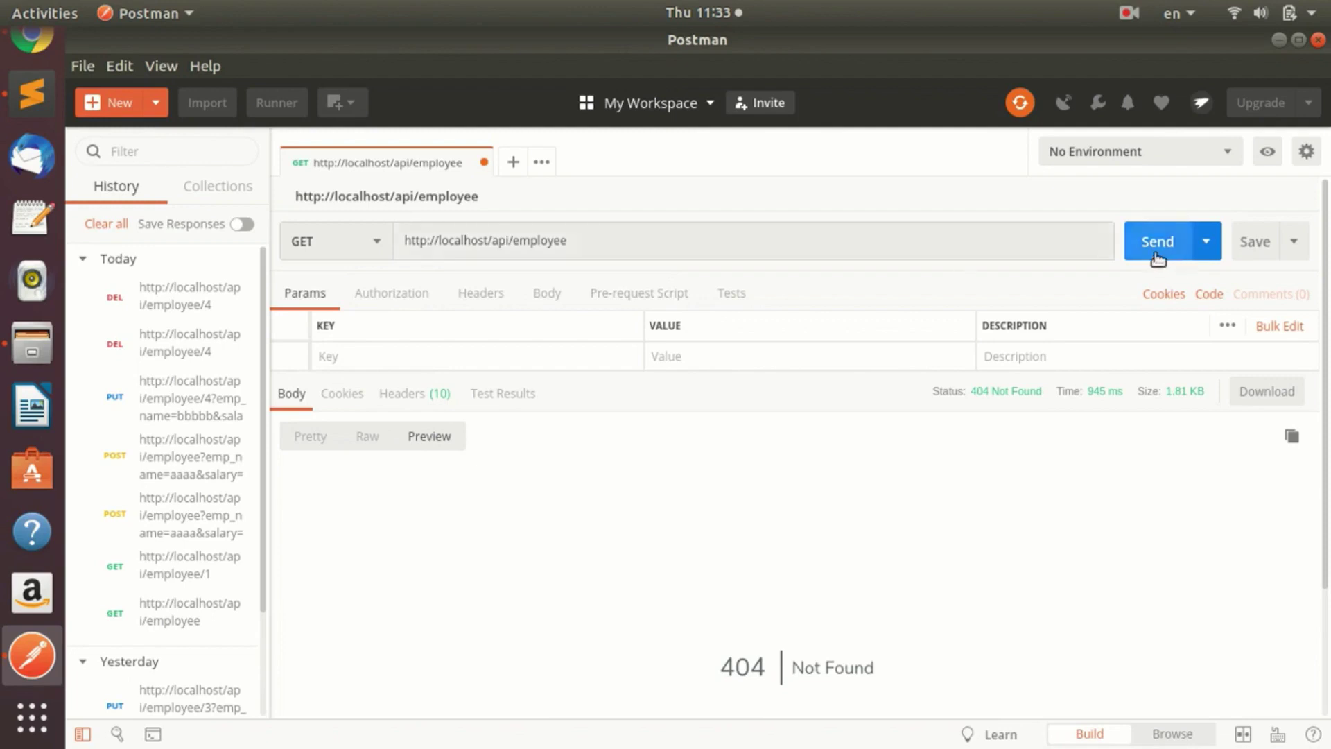
click(380, 251)
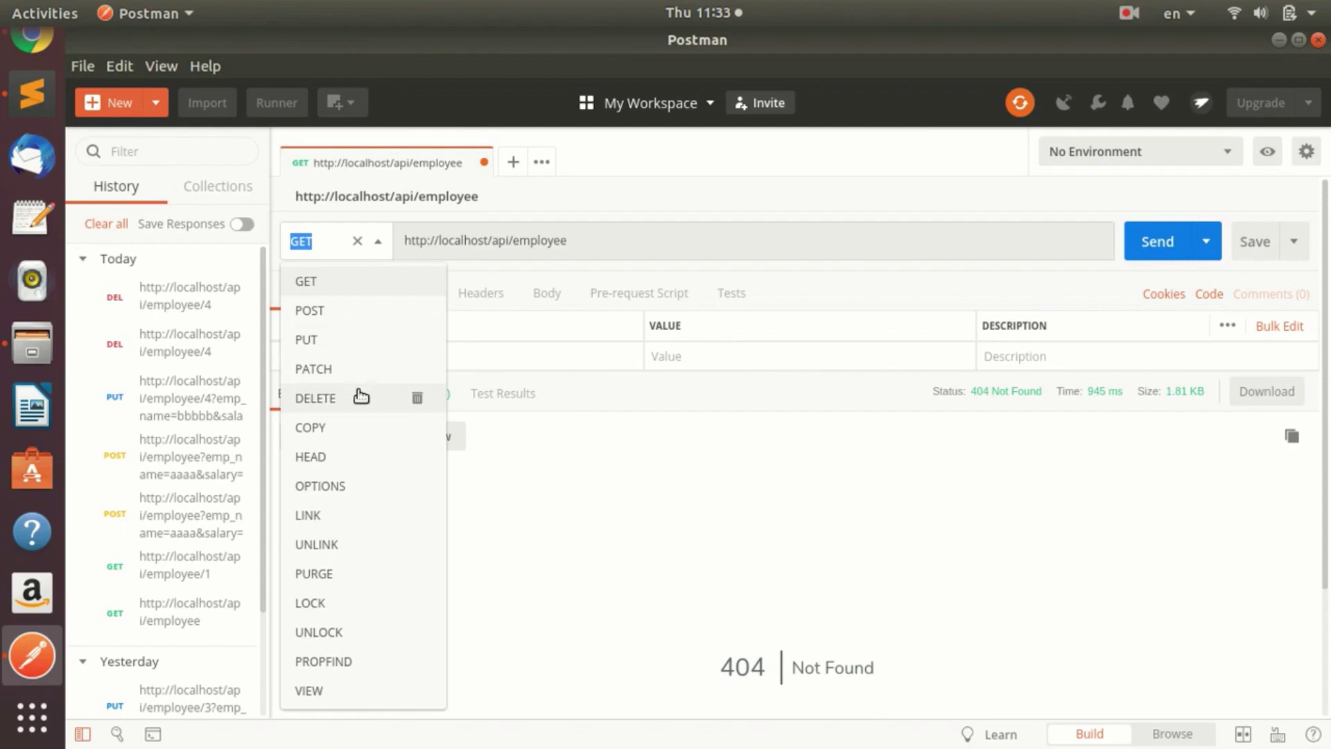
click(607, 243)
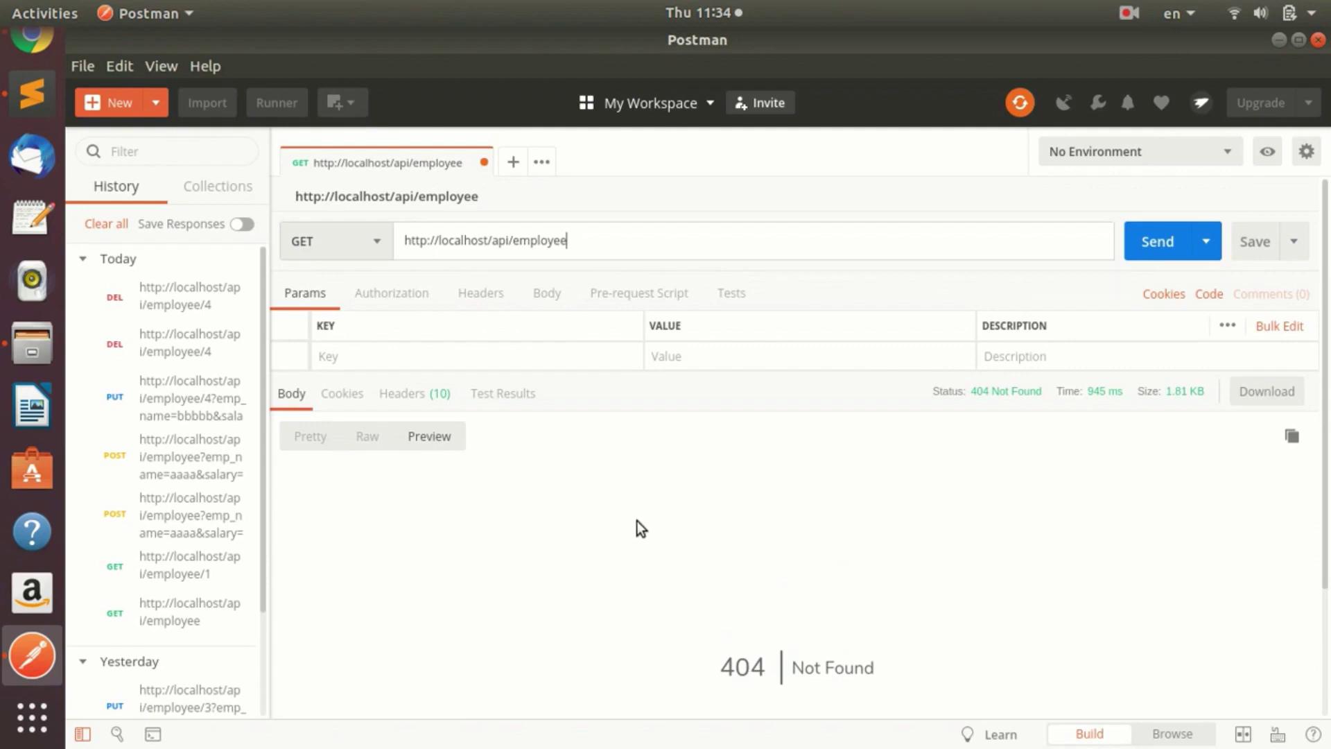
scroll(647, 544, down, 3)
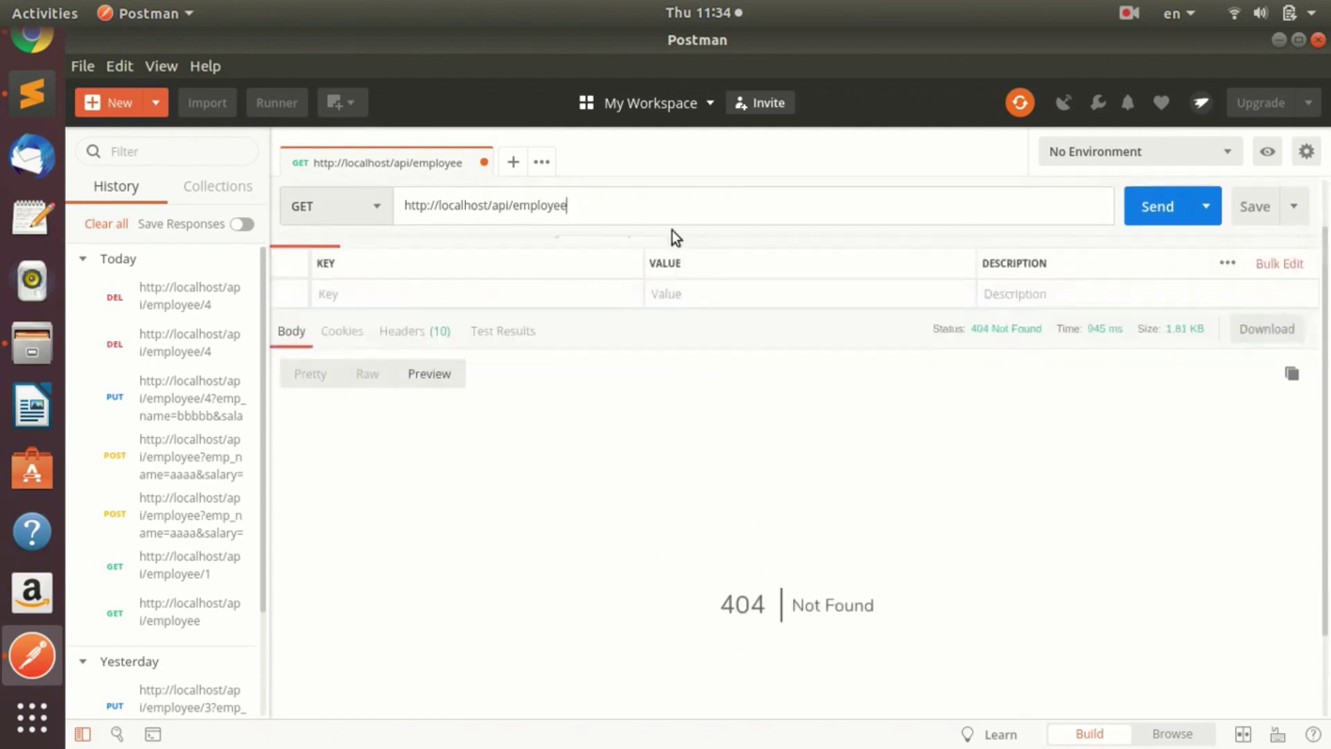
drag(646, 497, 1004, 524)
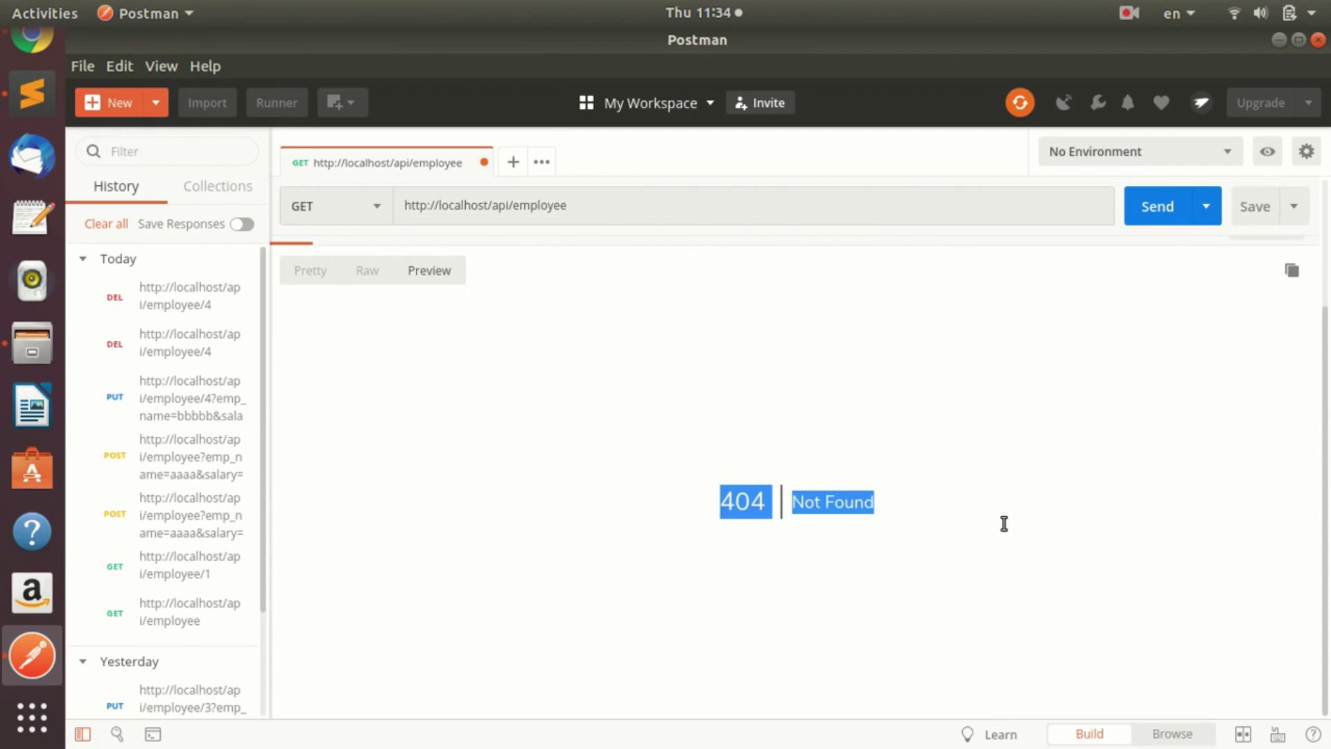
click(607, 453)
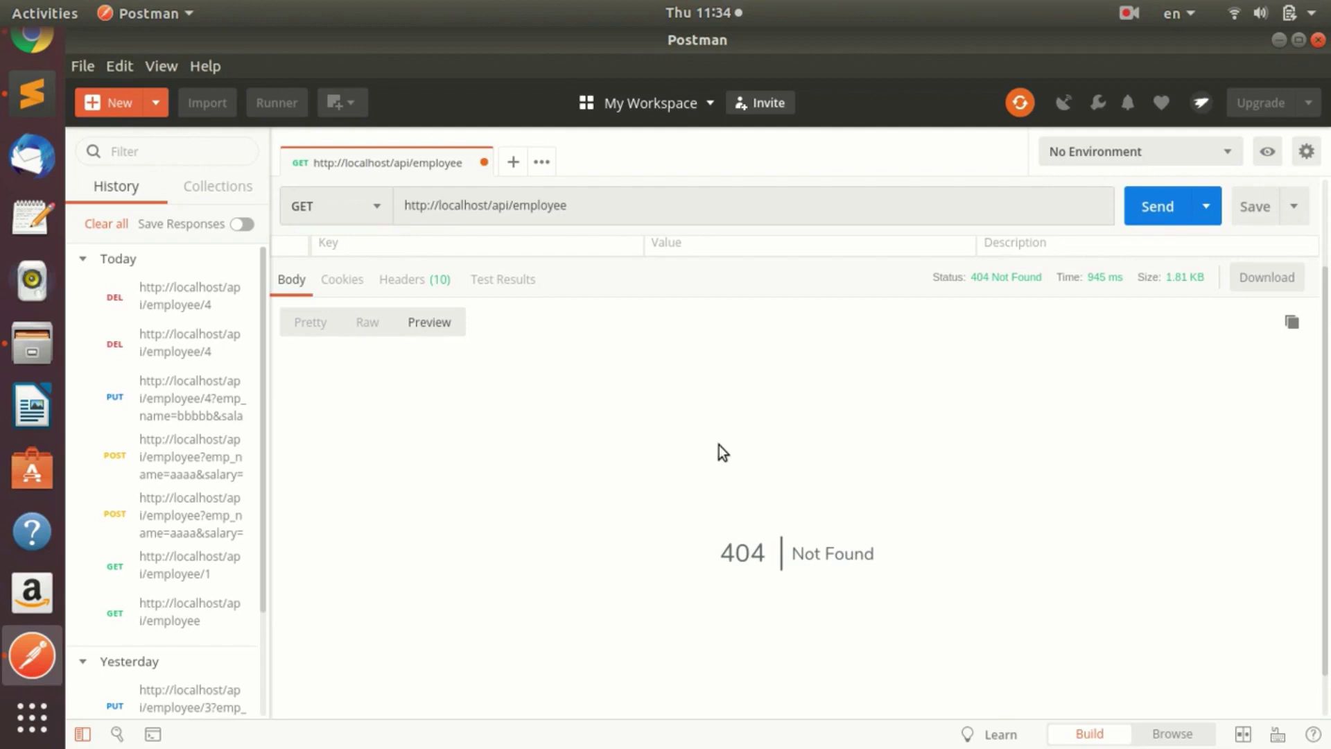
click(656, 210)
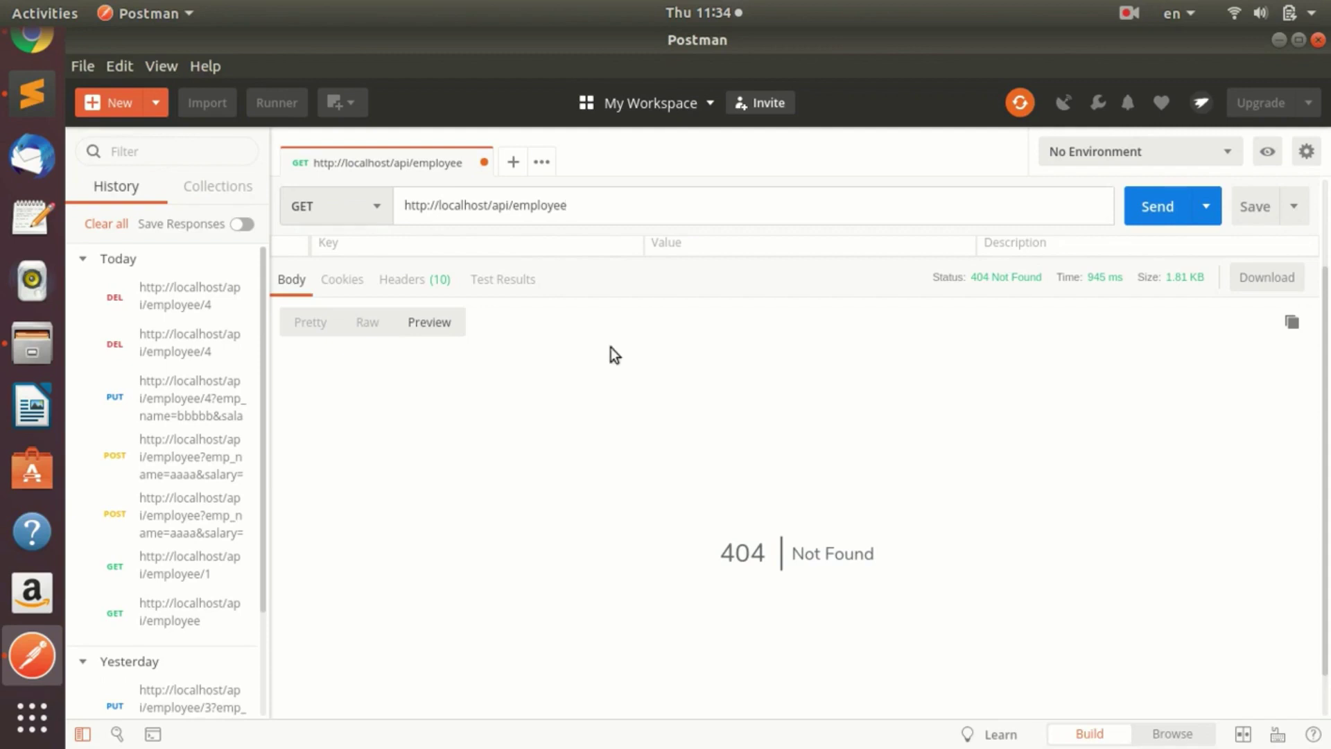
drag(606, 204, 399, 205)
click(603, 202)
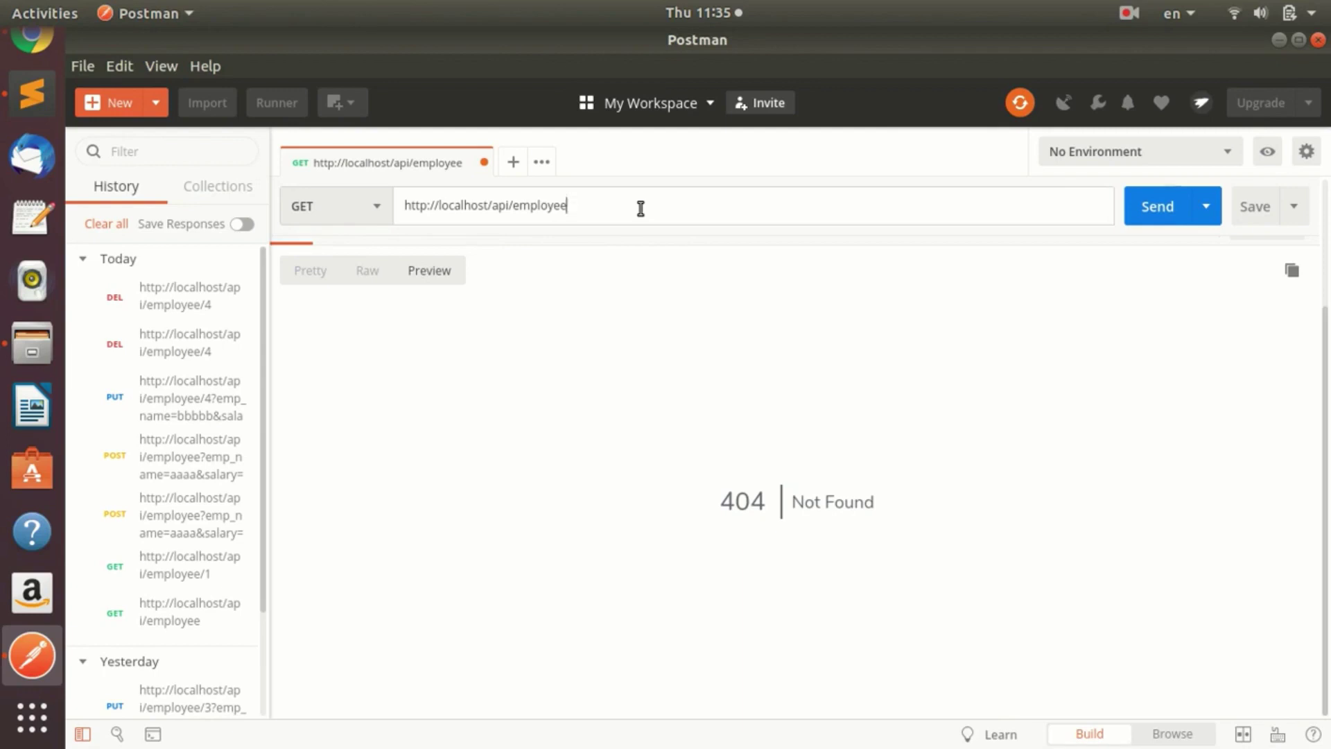
click(587, 206)
click(665, 212)
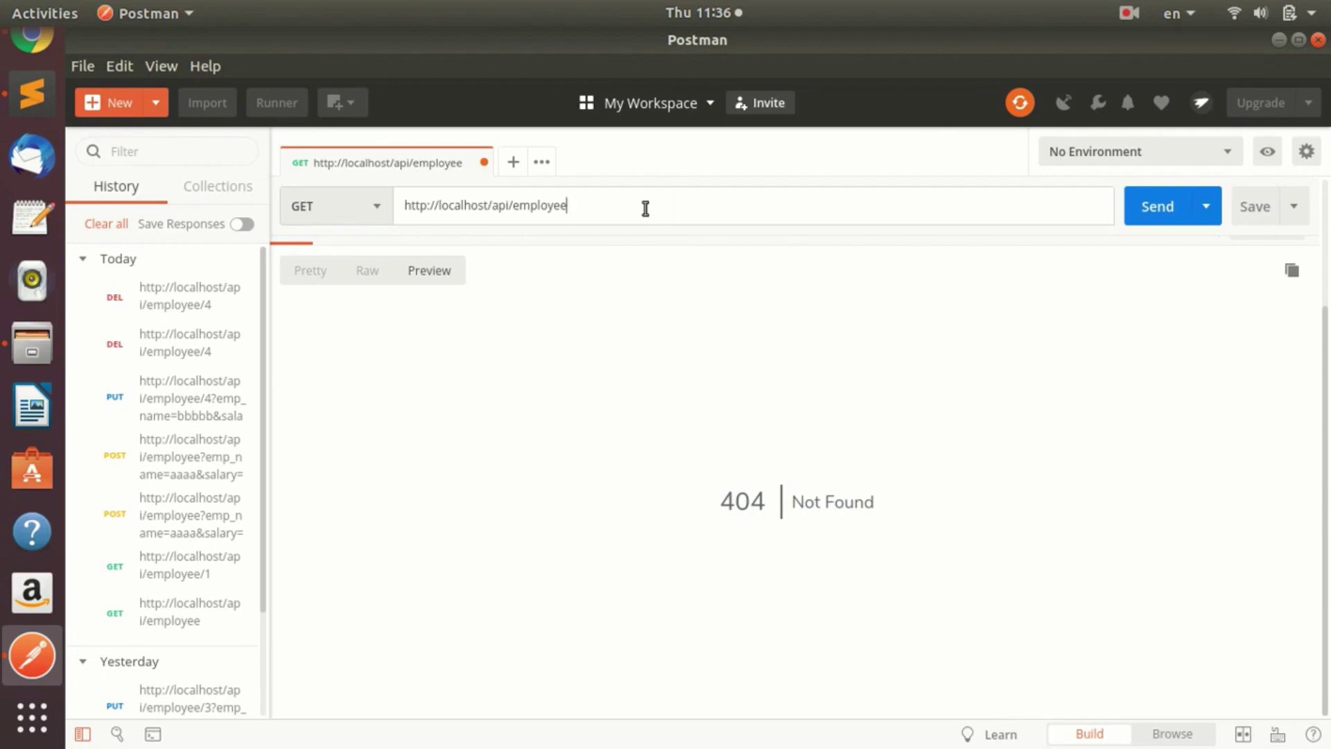